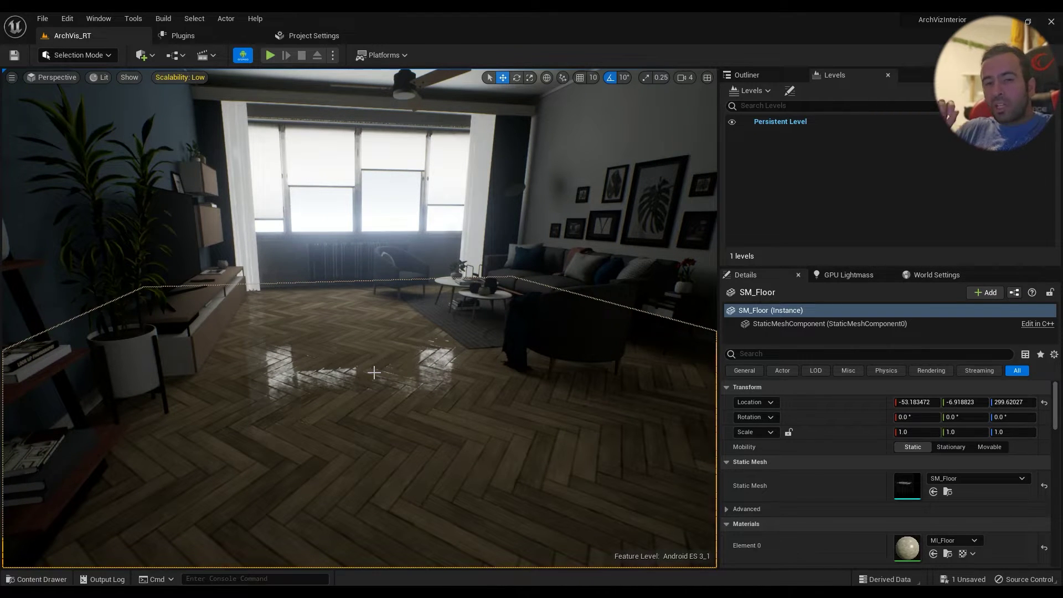
Step: Browse the project's textures folder in the content browser and return to the Content root folder
{"action": "right_click_drag", "start_coordinate": [395, 377], "coordinate": [382, 372]}
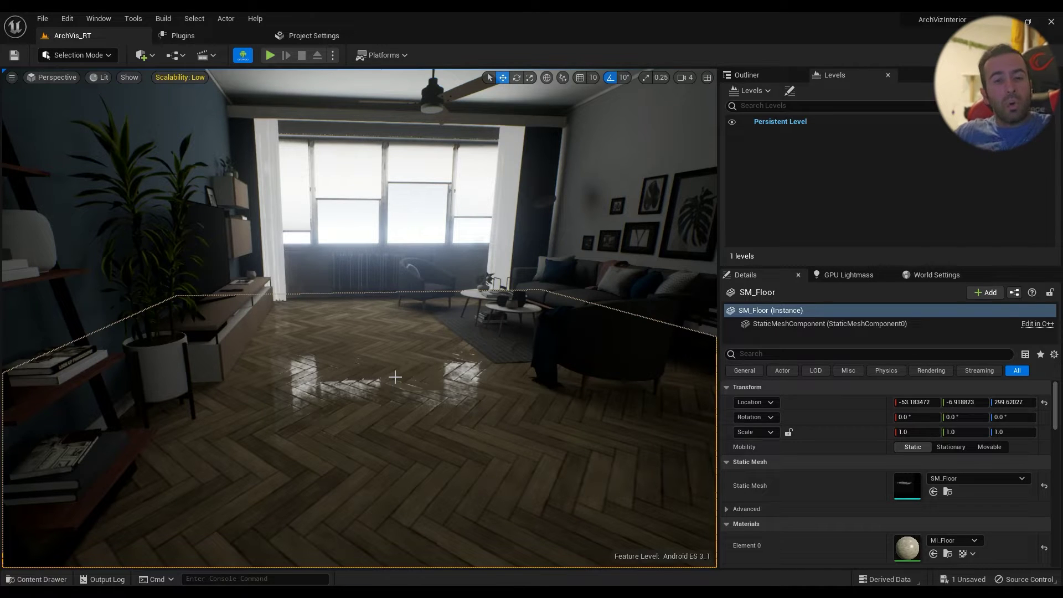
{"action": "left_click", "coordinate": [37, 579]}
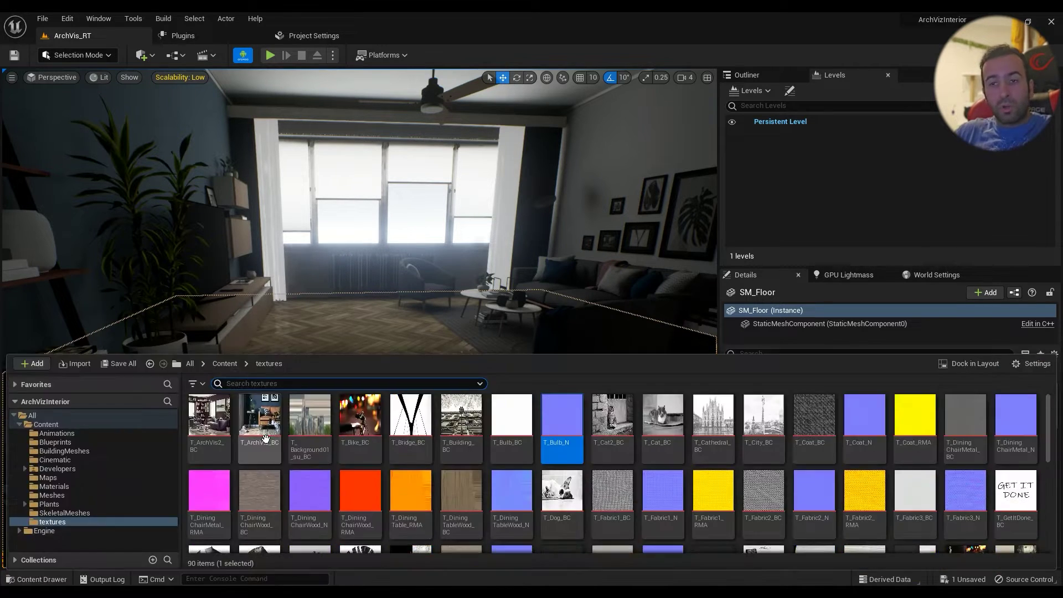
{"action": "left_click", "coordinate": [225, 364]}
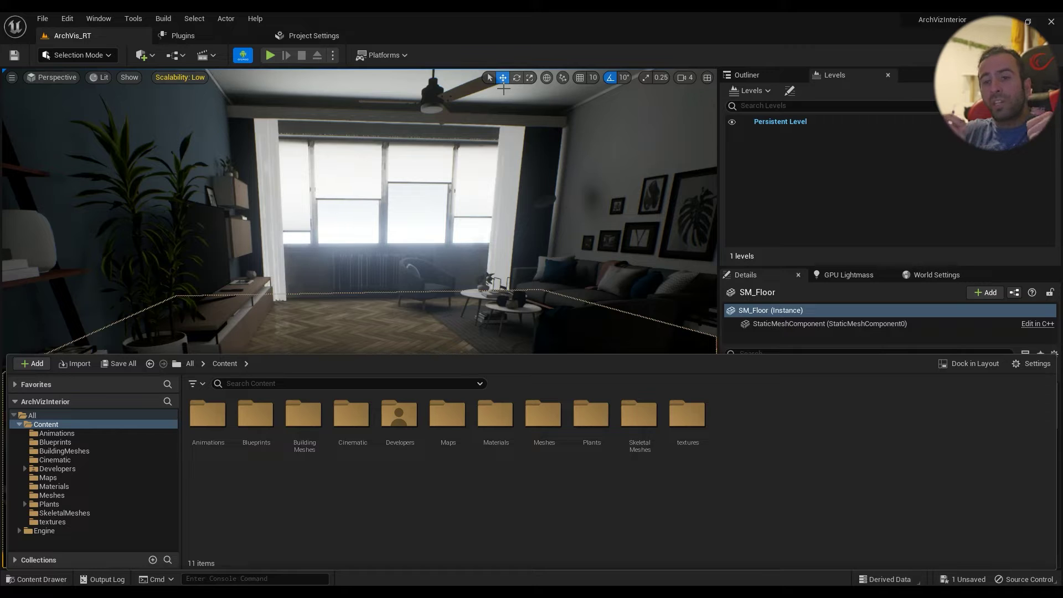
{"action": "double_click", "coordinate": [700, 426]}
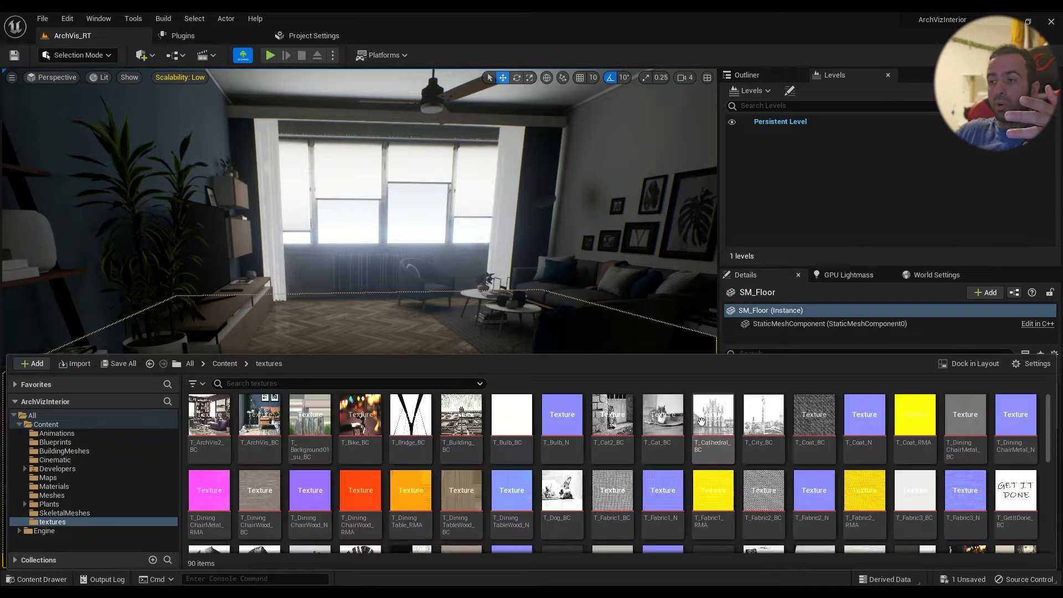
{"action": "scroll", "coordinate": [403, 479], "scroll_direction": "down", "scroll_amount": 5}
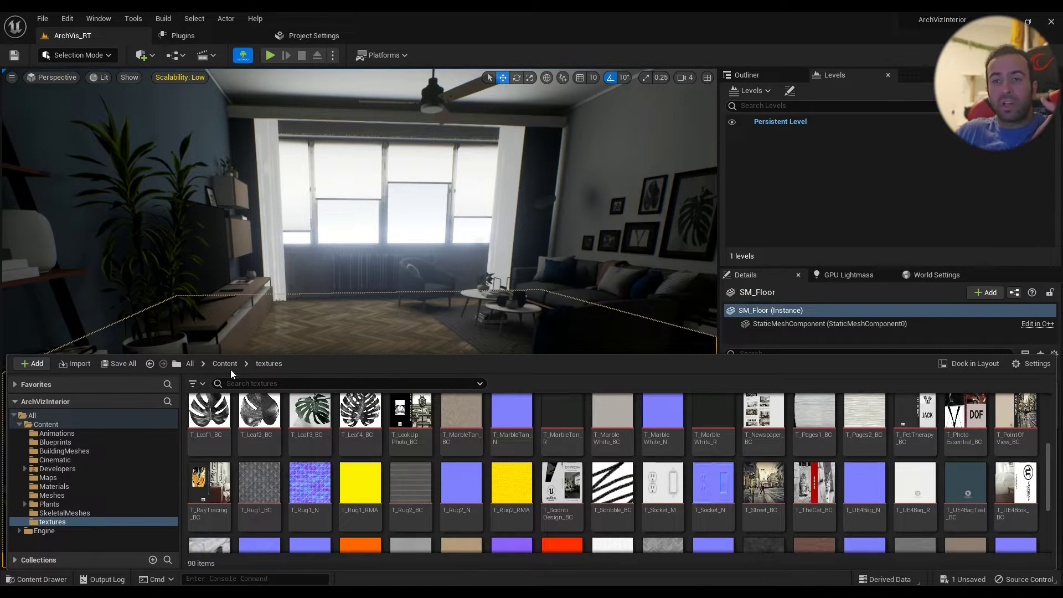
{"action": "left_click", "coordinate": [226, 363]}
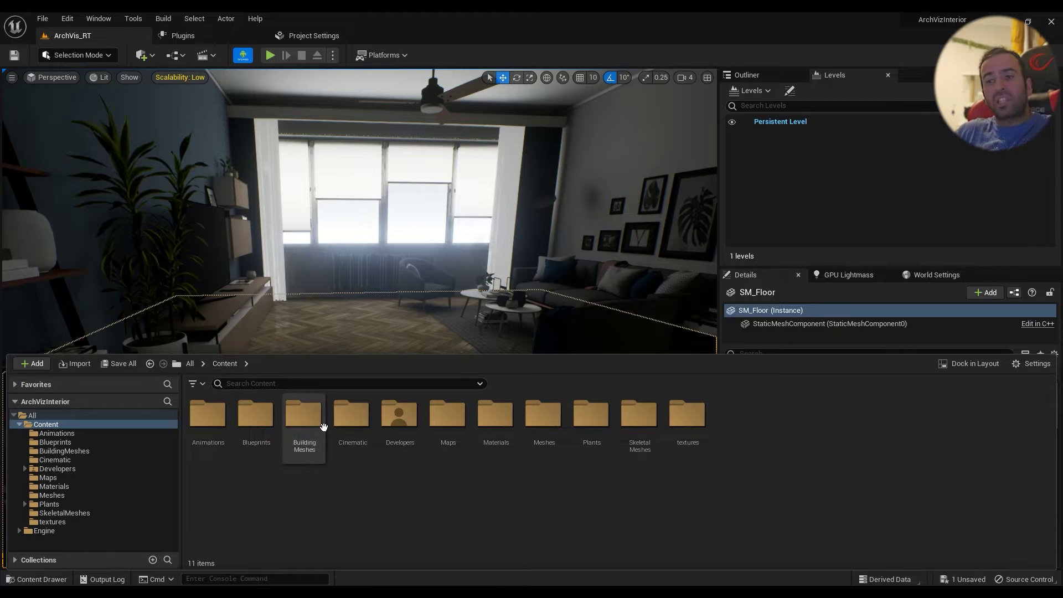
Step: Filter the Content folder for assets of type Texture and look through the filtered list
{"action": "left_click", "coordinate": [301, 383]}
{"action": "type", "text": "texture"}
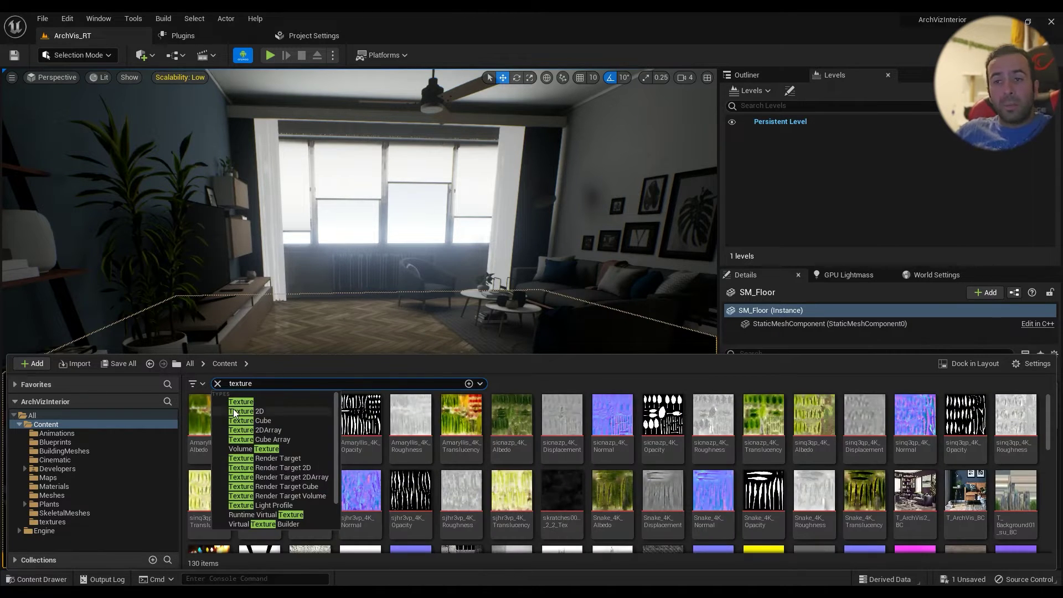
{"action": "left_click", "coordinate": [241, 402]}
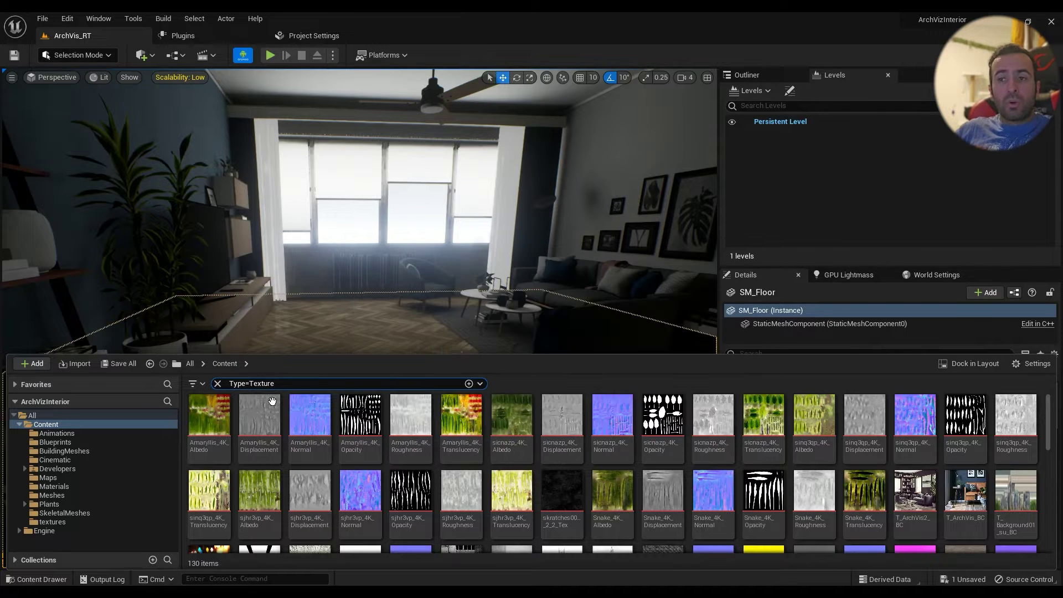
{"action": "left_click", "coordinate": [209, 418]}
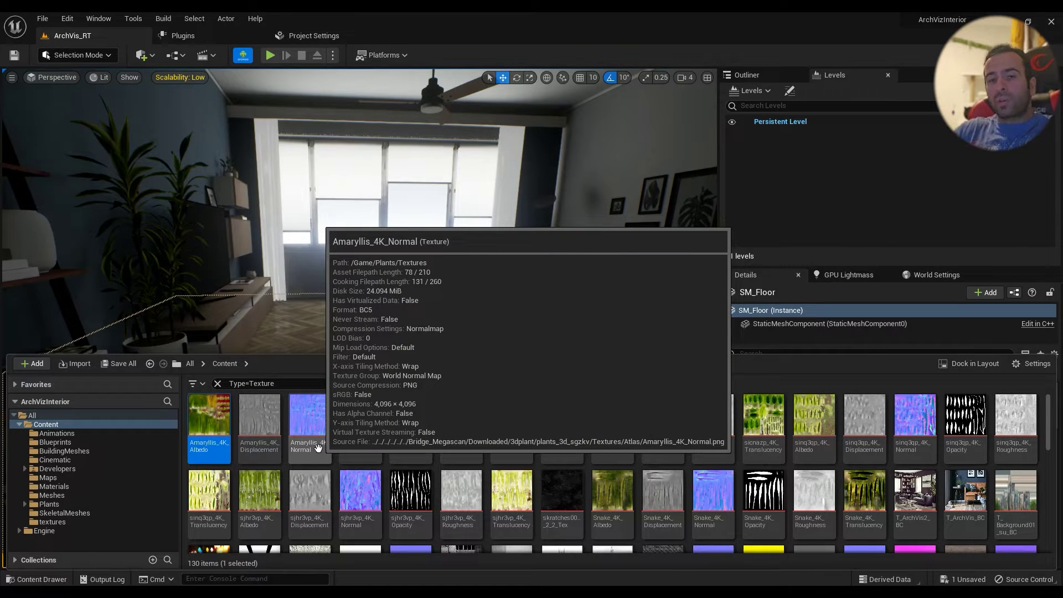
{"action": "scroll", "coordinate": [305, 496], "scroll_direction": "down", "scroll_amount": 1}
{"action": "scroll", "coordinate": [868, 529], "scroll_direction": "down", "scroll_amount": 5}
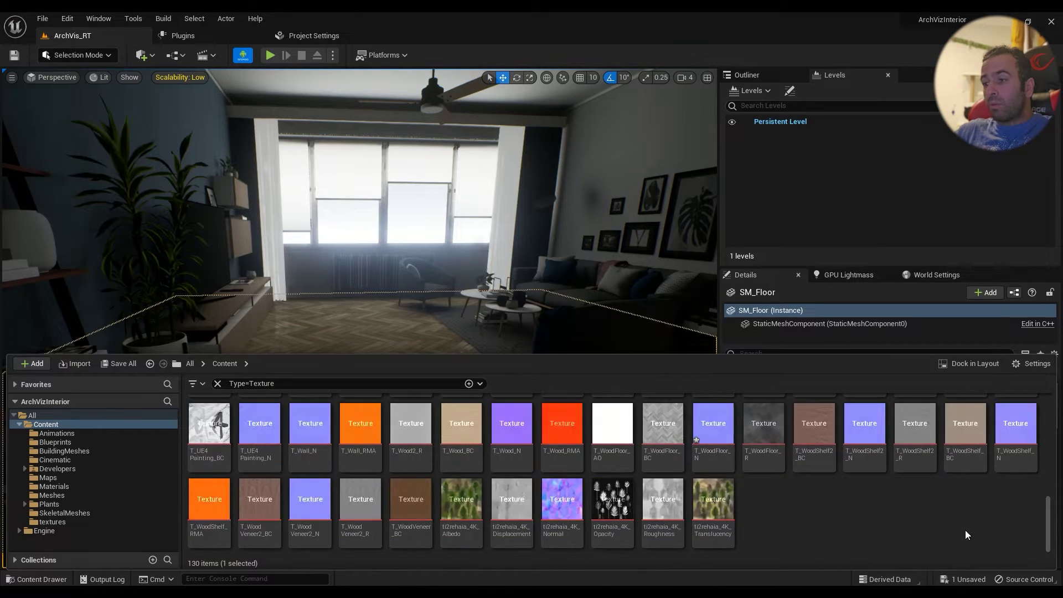
Step: Select all filtered textures, open them in the bulk-edit property matrix, and open their shared Maximum Texture Size for editing
{"action": "key", "text": "ctrl+a"}
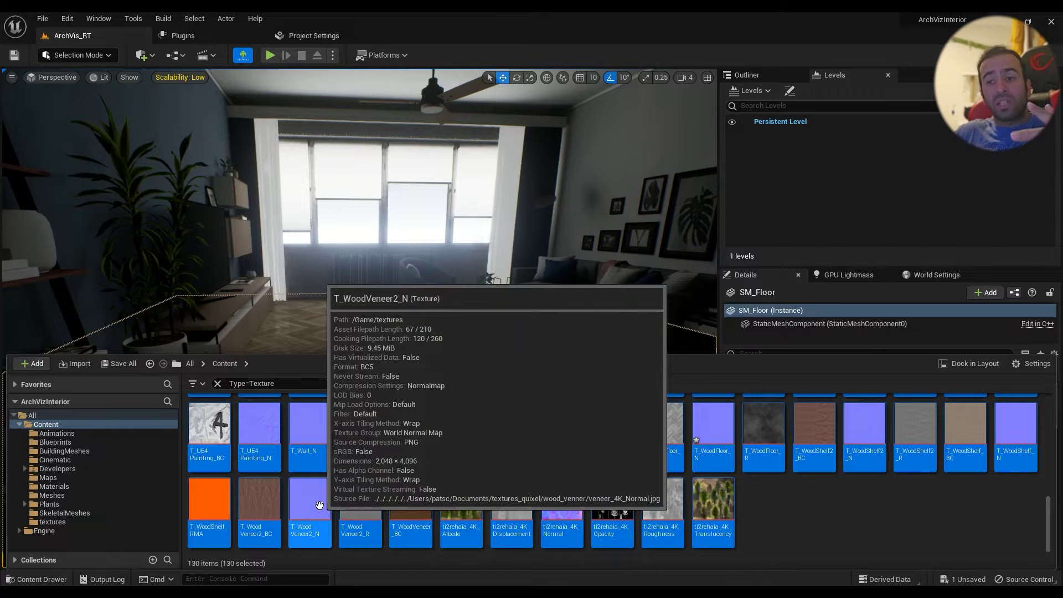
{"action": "right_click", "coordinate": [306, 435]}
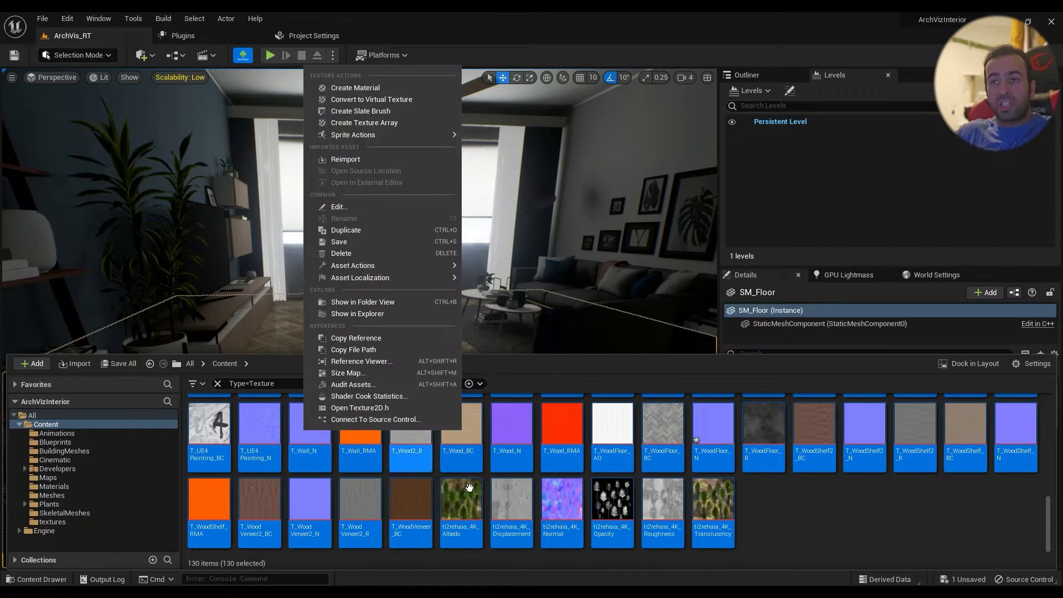
{"action": "mouse_move", "coordinate": [381, 268]}
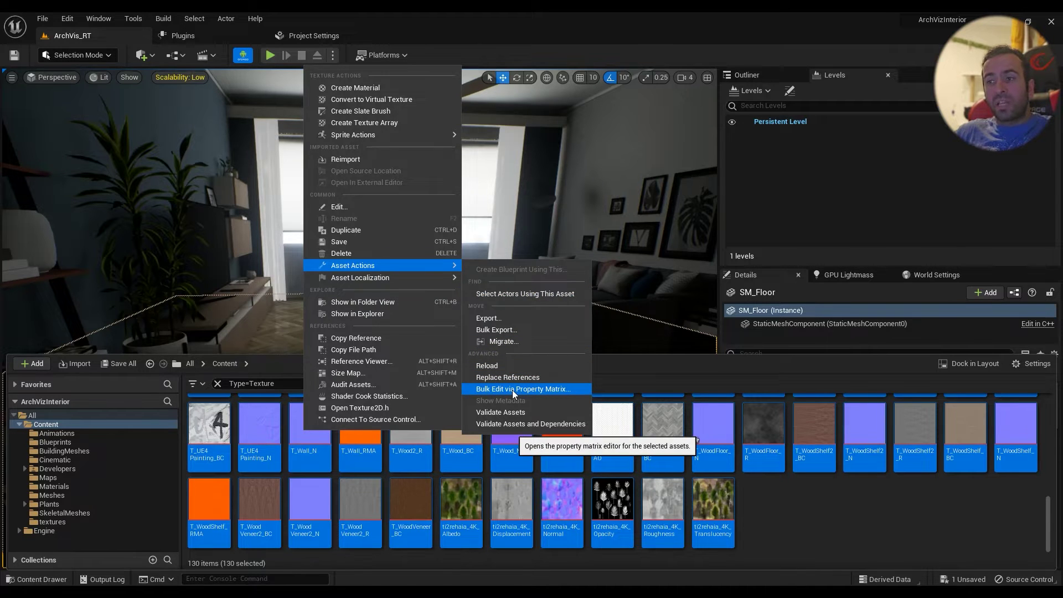
{"action": "left_click", "coordinate": [535, 392]}
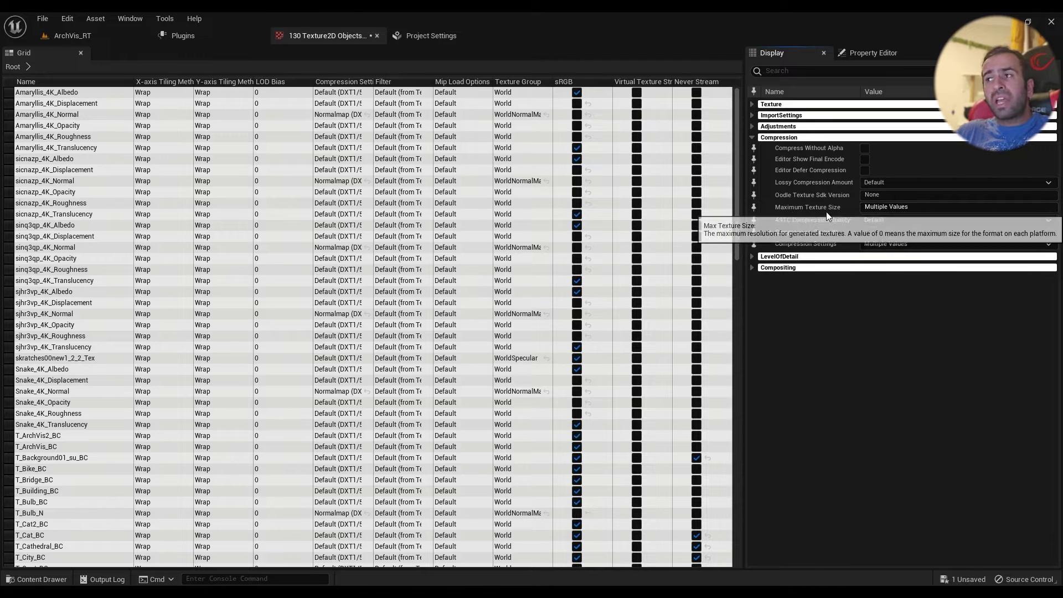
{"action": "left_click", "coordinate": [910, 209]}
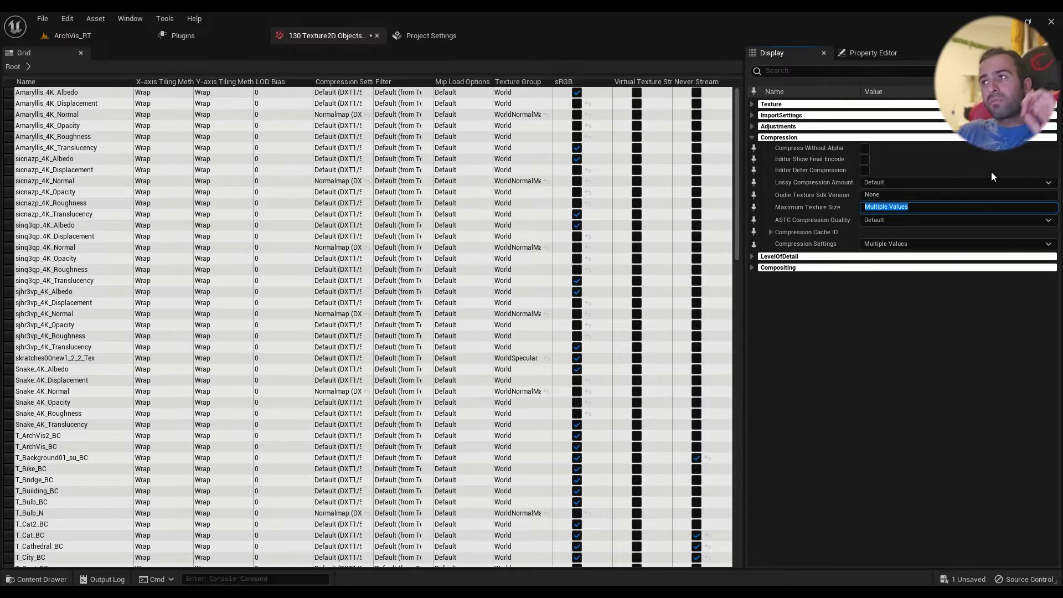
Step: Close the property matrix, return to the ArchVis_RT level, and dock the MI_Floor material instance editor with the other editors
{"action": "left_click", "coordinate": [377, 36]}
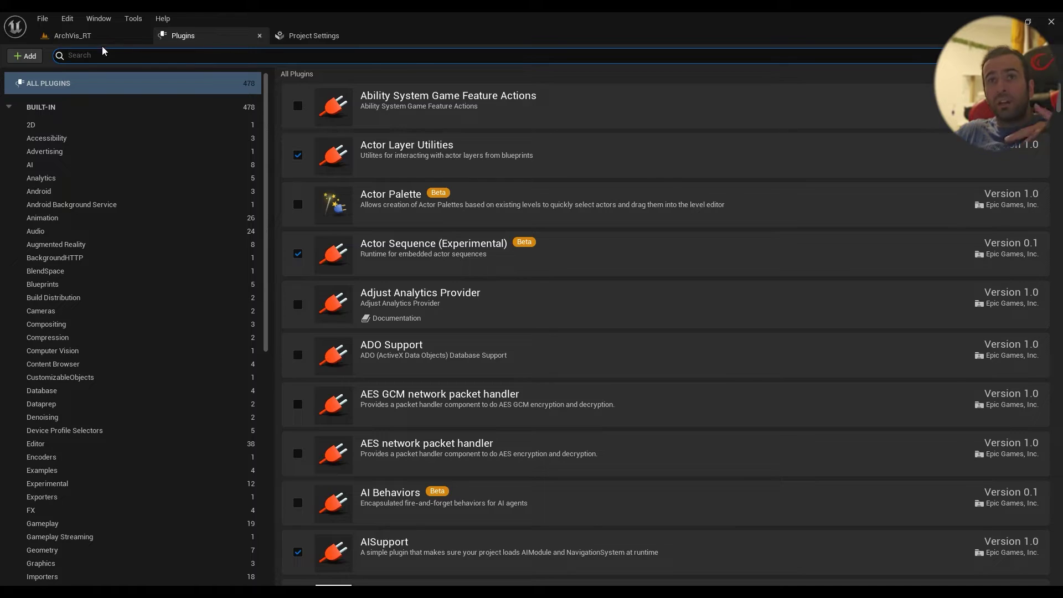
{"action": "left_click", "coordinate": [71, 36]}
{"action": "right_click_drag", "start_coordinate": [320, 470], "coordinate": [401, 394]}
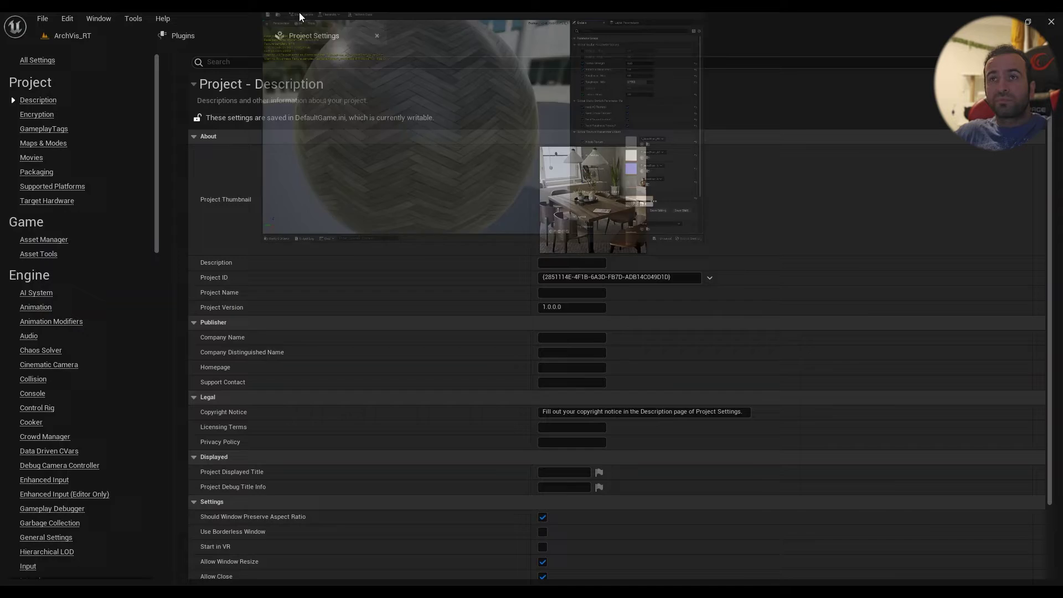
{"action": "left_click_drag", "start_coordinate": [300, 13], "coordinate": [382, 35]}
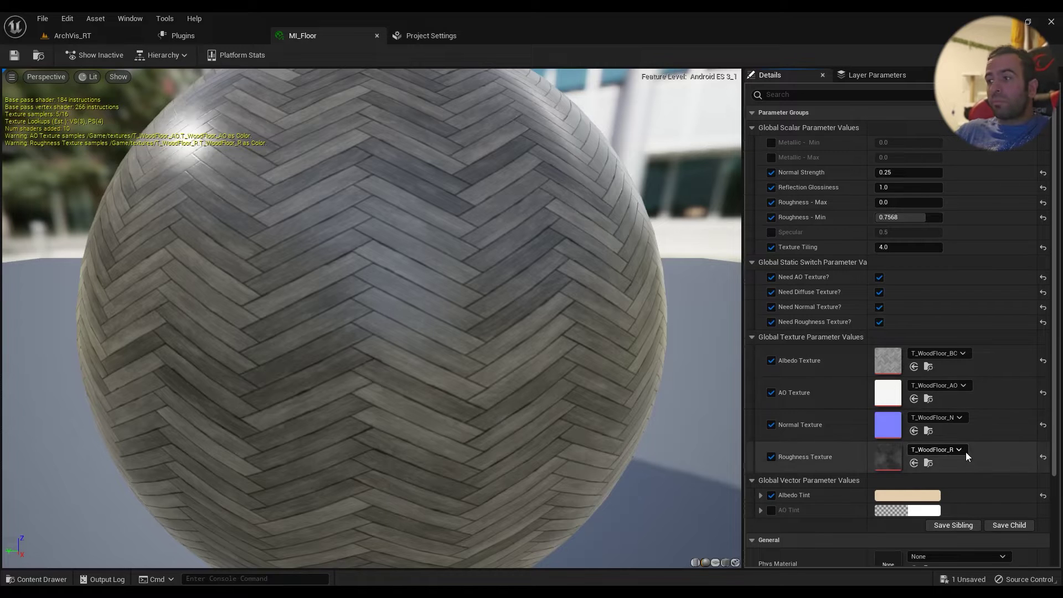
Step: Open MI_Floor's albedo texture T_WoodFloor_BC in a separate enlarged window over the ArchVis_RT level
{"action": "double_click", "coordinate": [891, 361]}
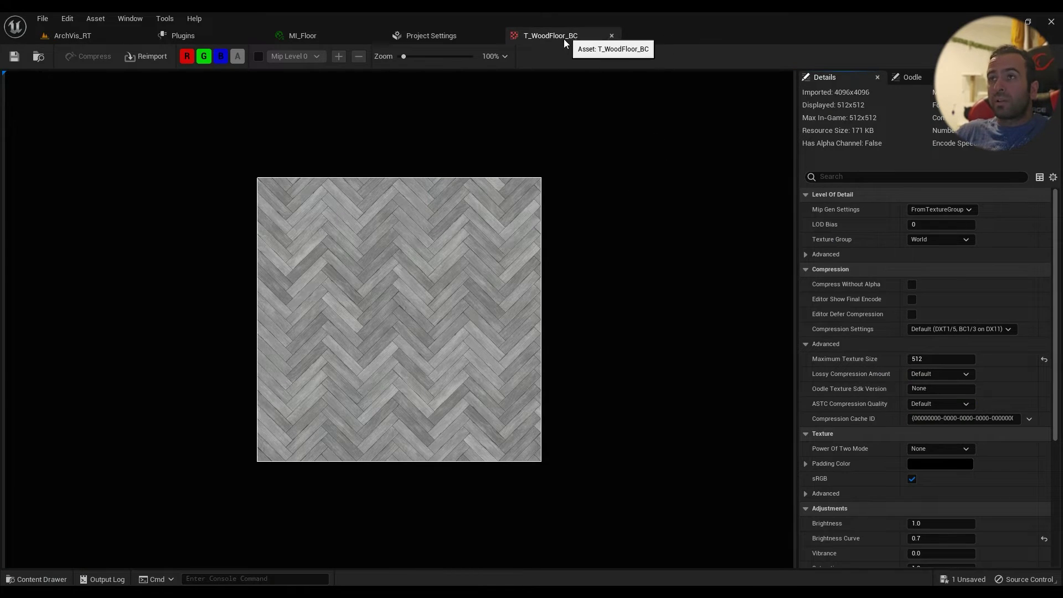
{"action": "left_click_drag", "start_coordinate": [563, 35], "coordinate": [477, 299]}
{"action": "left_click", "coordinate": [67, 37]}
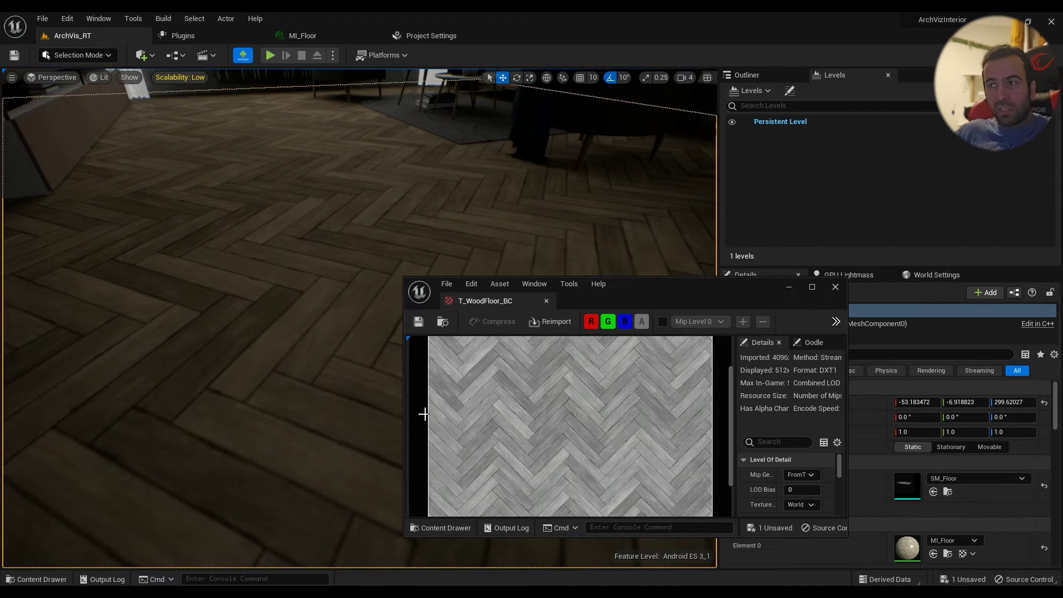
{"action": "left_click_drag", "start_coordinate": [848, 334], "coordinate": [979, 336]}
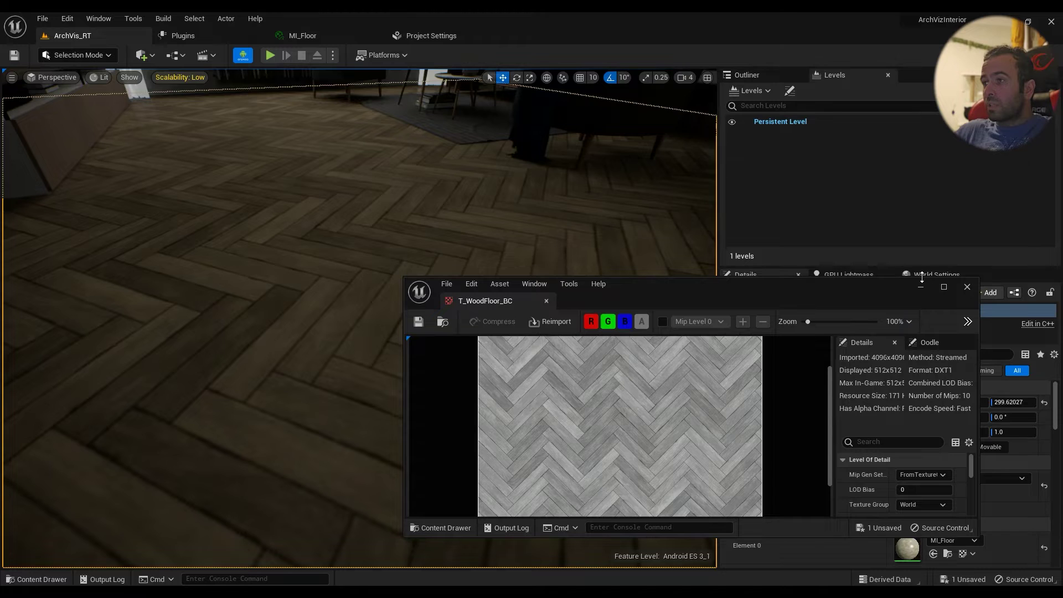
{"action": "left_click_drag", "start_coordinate": [922, 279], "coordinate": [920, 108]}
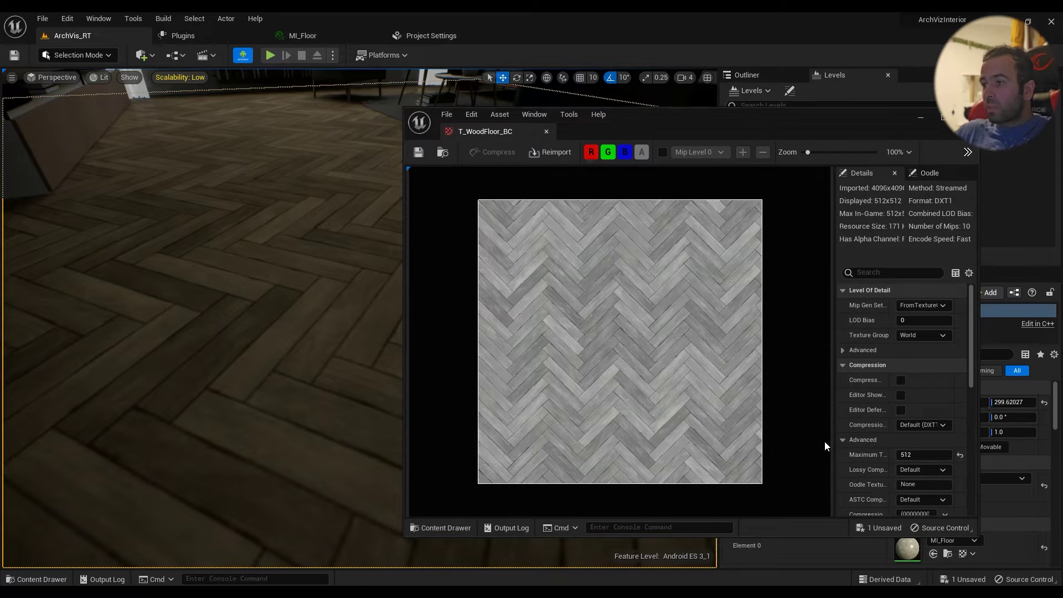
Step: Set the maximum texture size of T_WoodFloor_BC to 1024, check the floor in the level, then save and close the texture
{"action": "left_click", "coordinate": [843, 366]}
{"action": "left_click", "coordinate": [843, 366]}
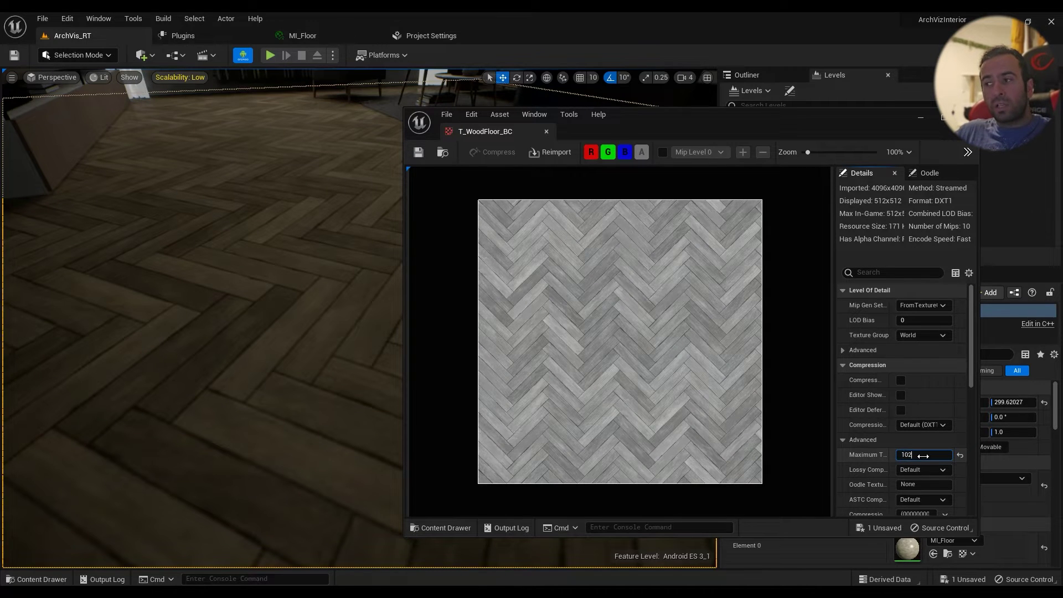
{"action": "key", "text": "Return"}
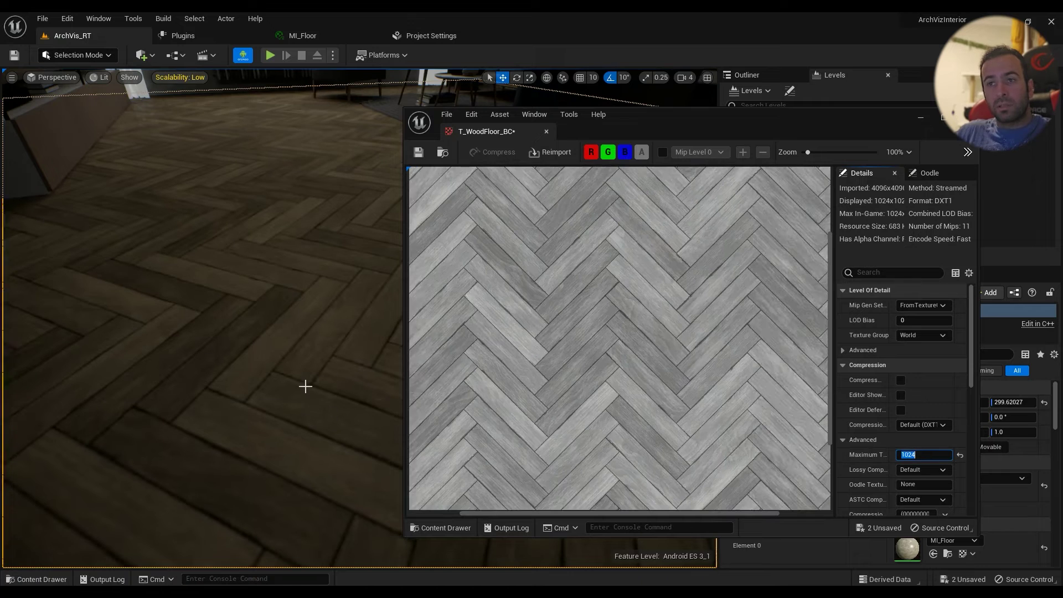
{"action": "right_click_drag", "start_coordinate": [309, 396], "coordinate": [283, 344]}
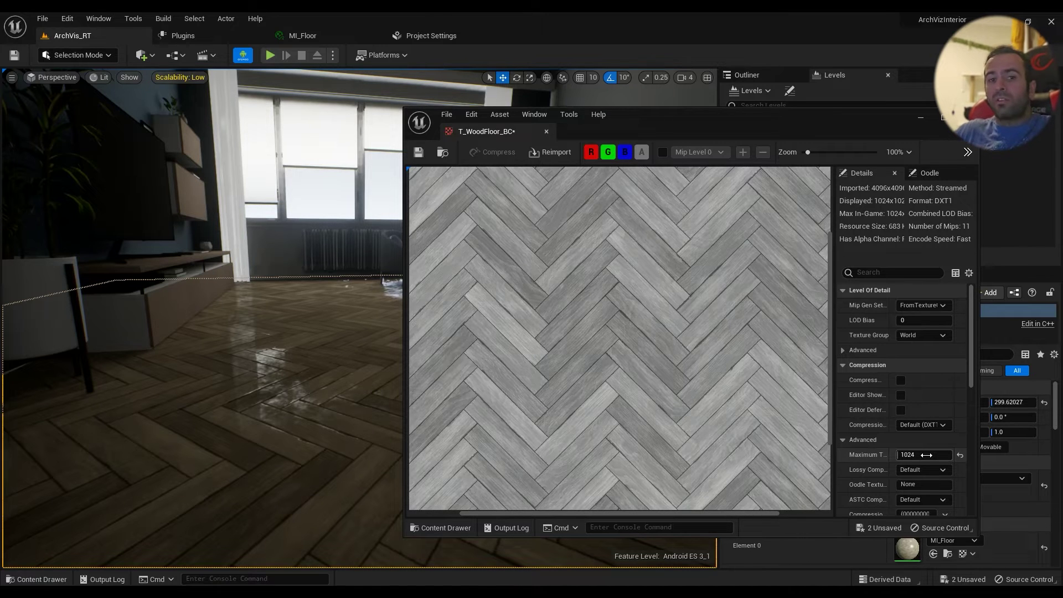
{"action": "left_click", "coordinate": [418, 152]}
{"action": "left_click", "coordinate": [546, 131]}
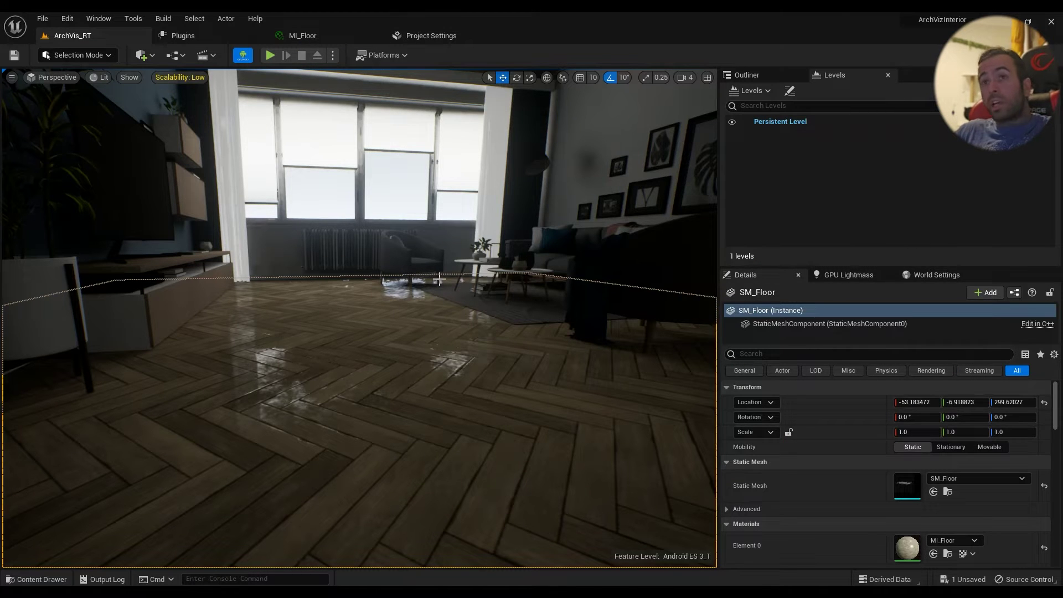
Step: Open MI_Floor's roughness texture T_WoodFloor_R in a separate enlarged window beside a view of the floor reflections
{"action": "left_click", "coordinate": [302, 36]}
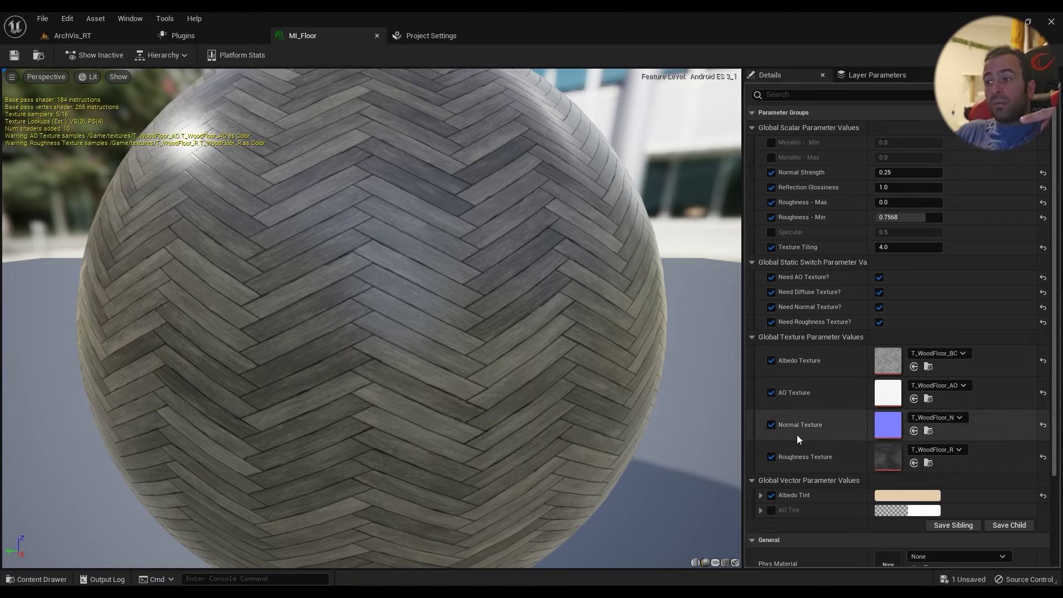
{"action": "double_click", "coordinate": [890, 460]}
{"action": "left_click_drag", "start_coordinate": [559, 35], "coordinate": [592, 310]}
{"action": "left_click", "coordinate": [72, 35]}
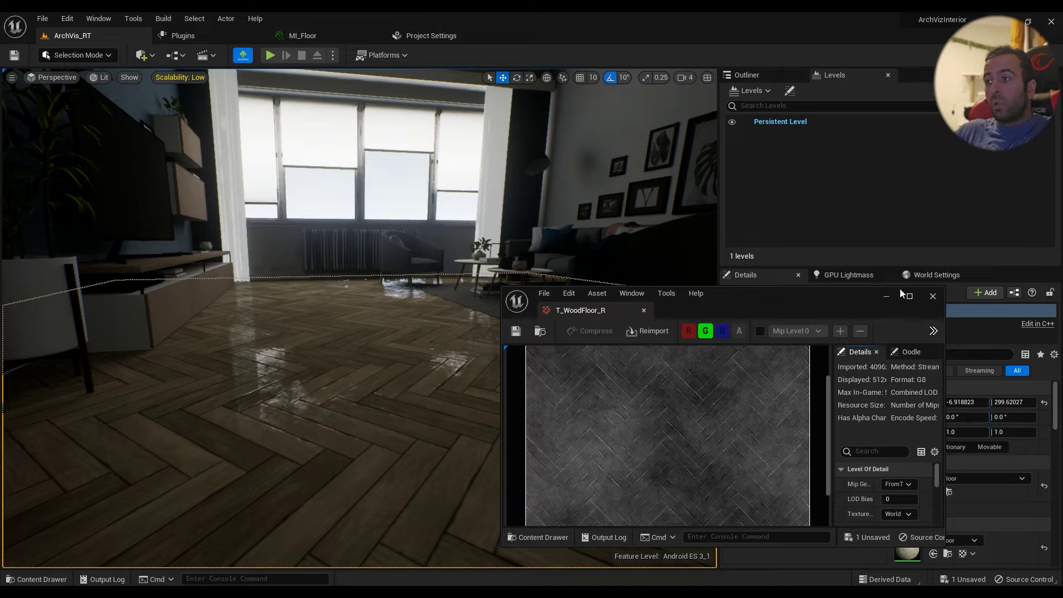
{"action": "mouse_move", "coordinate": [389, 313]}
{"action": "right_mouse_down"}
{"action": "mouse_move", "coordinate": [409, 315]}
{"action": "mouse_move", "coordinate": [405, 327]}
{"action": "mouse_move", "coordinate": [382, 293]}
{"action": "mouse_move", "coordinate": [392, 311]}
{"action": "right_mouse_up"}
{"action": "mouse_move", "coordinate": [266, 459]}
{"action": "right_mouse_down"}
{"action": "mouse_move", "coordinate": [279, 469]}
{"action": "mouse_move", "coordinate": [265, 459]}
{"action": "right_mouse_up"}
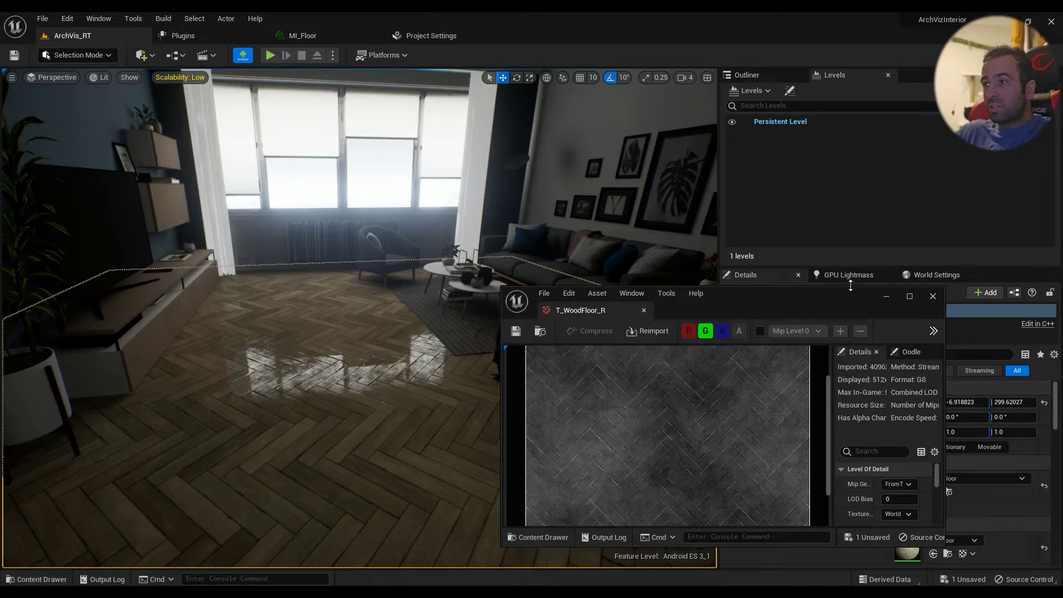
{"action": "left_click_drag", "start_coordinate": [850, 284], "coordinate": [850, 124]}
Step: Compare maximum texture sizes of 256 and 512 on T_WoodFloor_R, settle on 512, and close the texture
{"action": "left_click", "coordinate": [899, 472]}
{"action": "key", "text": "Return"}
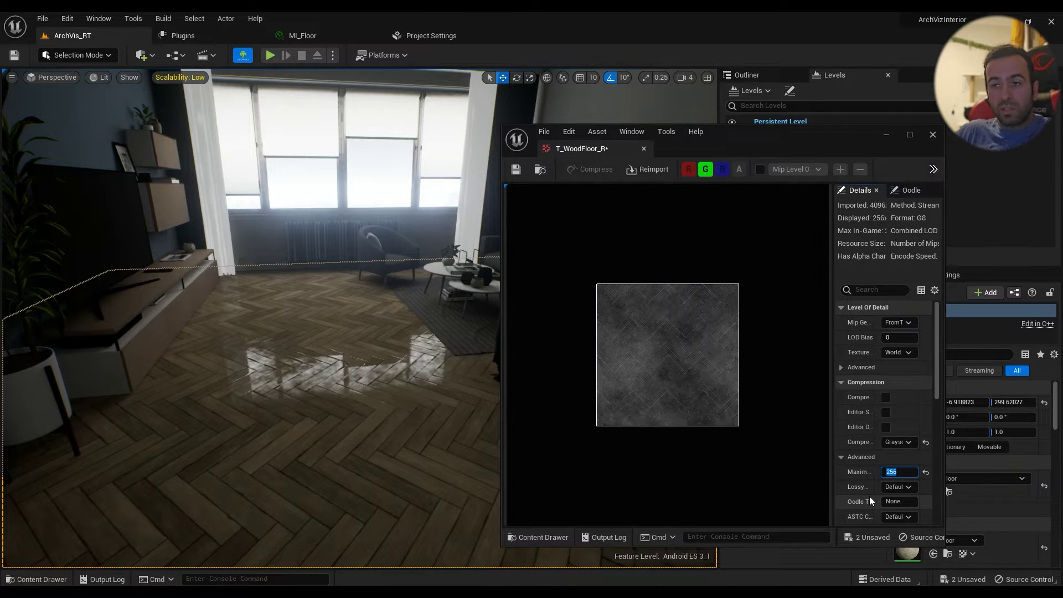
{"action": "type", "text": "512"}
{"action": "key", "text": "Return"}
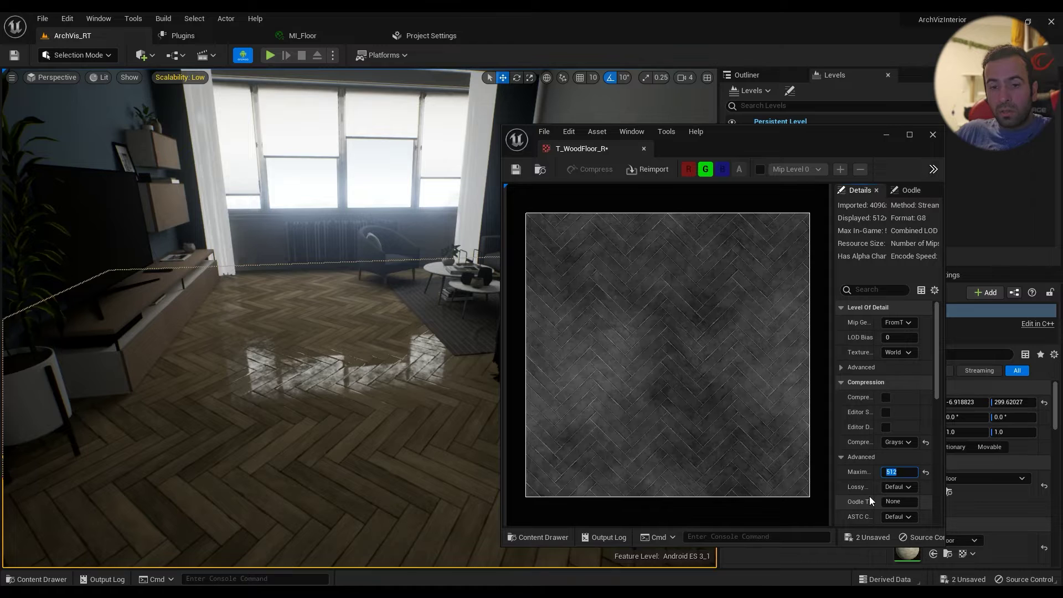
{"action": "type", "text": "256"}
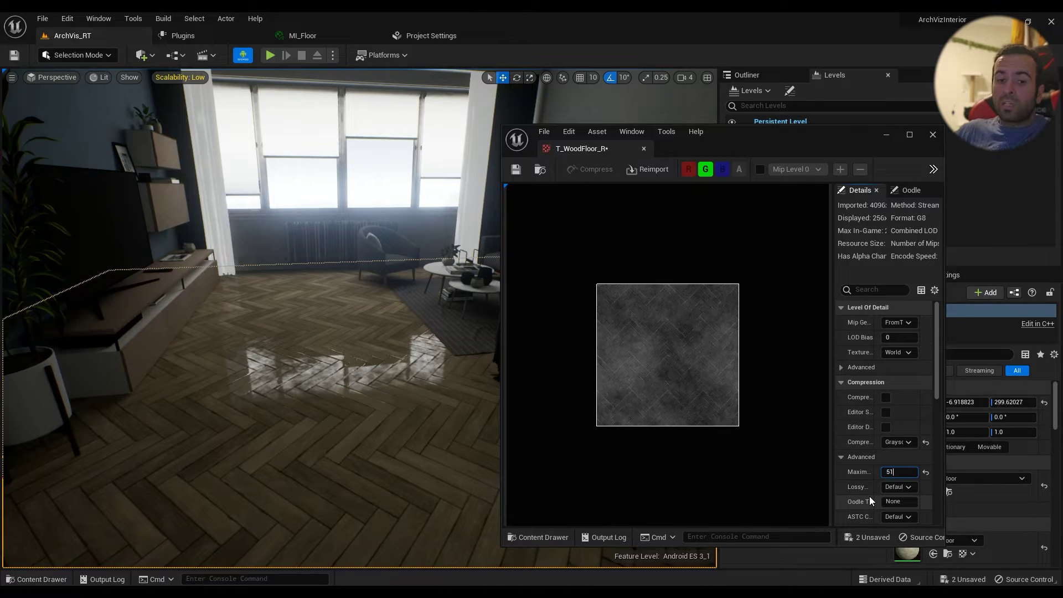
{"action": "type", "text": "2"}
{"action": "key", "text": "Return"}
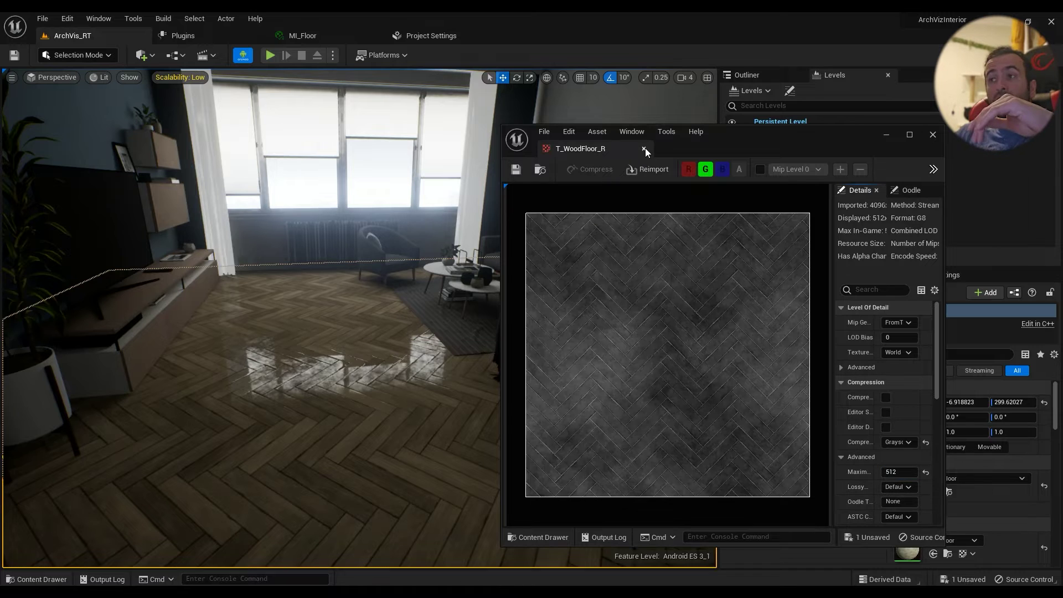
{"action": "left_click", "coordinate": [644, 150]}
Step: Open MI_Floor's normal texture T_WoodFloor_N in a separate window beside the floor view of the ArchVis_RT level
{"action": "left_click", "coordinate": [332, 34]}
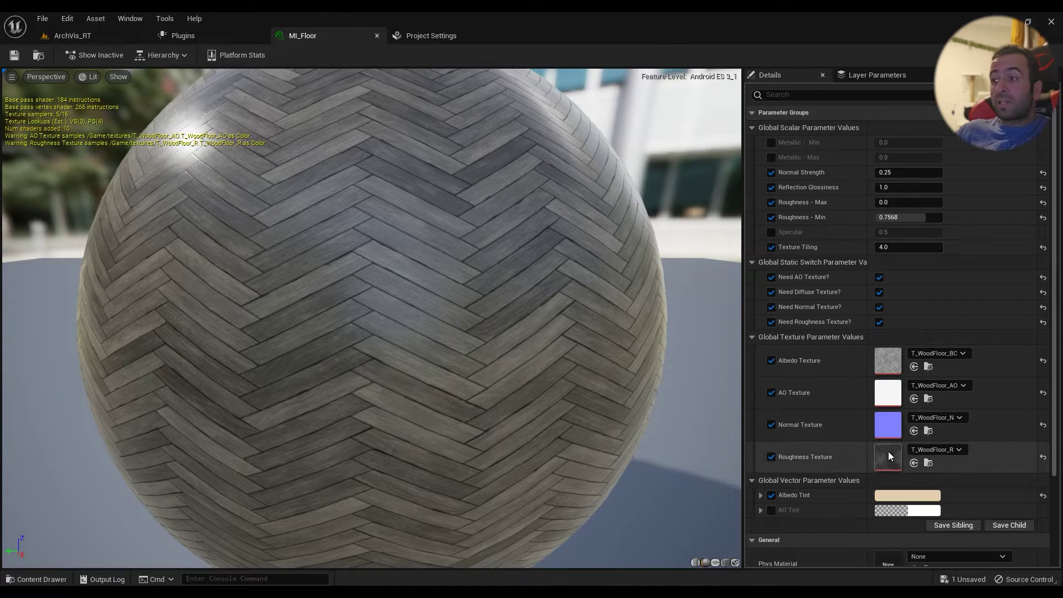
{"action": "double_click", "coordinate": [886, 419]}
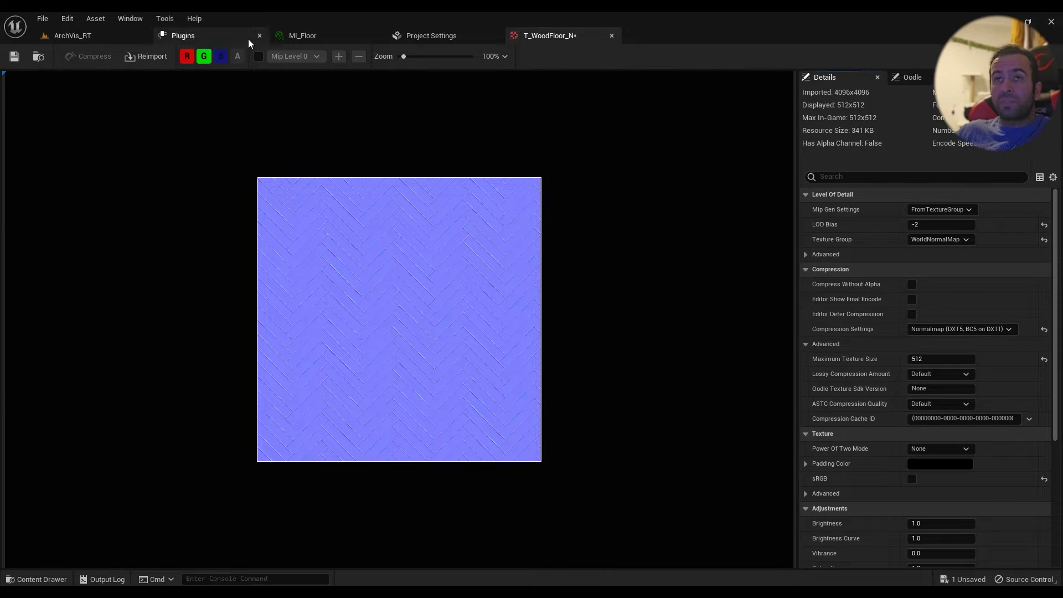
{"action": "left_click", "coordinate": [99, 38]}
{"action": "left_click_drag", "start_coordinate": [544, 41], "coordinate": [622, 346]}
{"action": "left_click", "coordinate": [72, 35]}
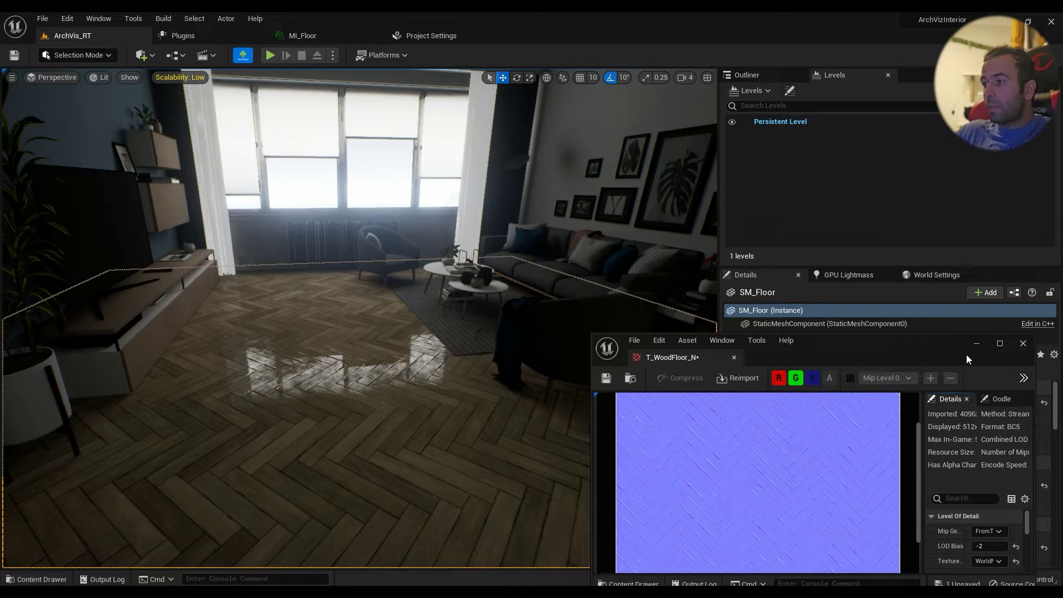
{"action": "left_click_drag", "start_coordinate": [966, 354], "coordinate": [840, 111]}
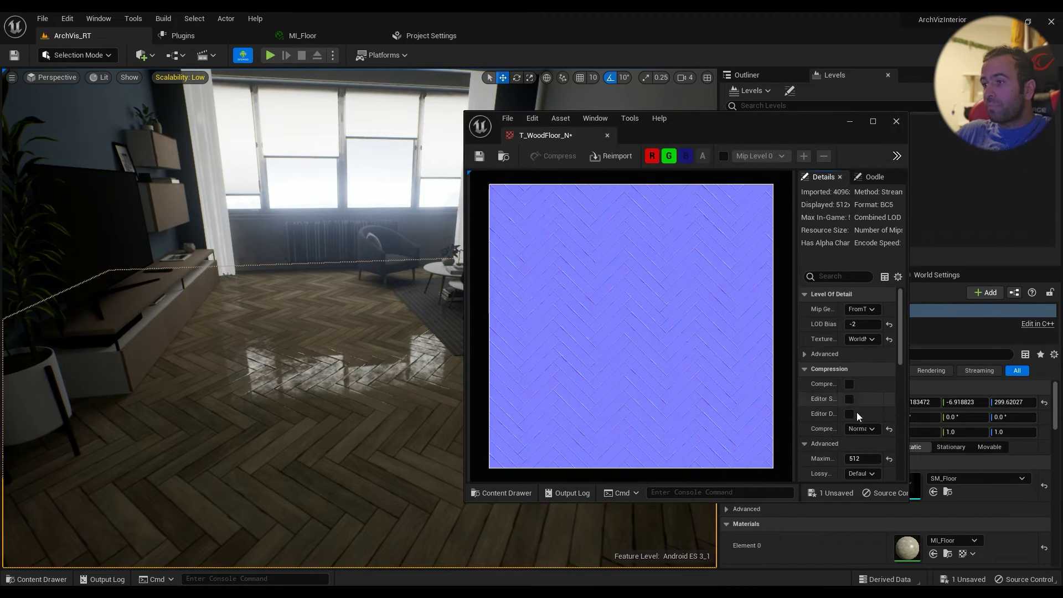
Step: Compare maximum texture sizes of 256 and 512 on T_WoodFloor_N, settle on 256, then save and close the texture
{"action": "left_click", "coordinate": [860, 458]}
{"action": "type", "text": "256"}
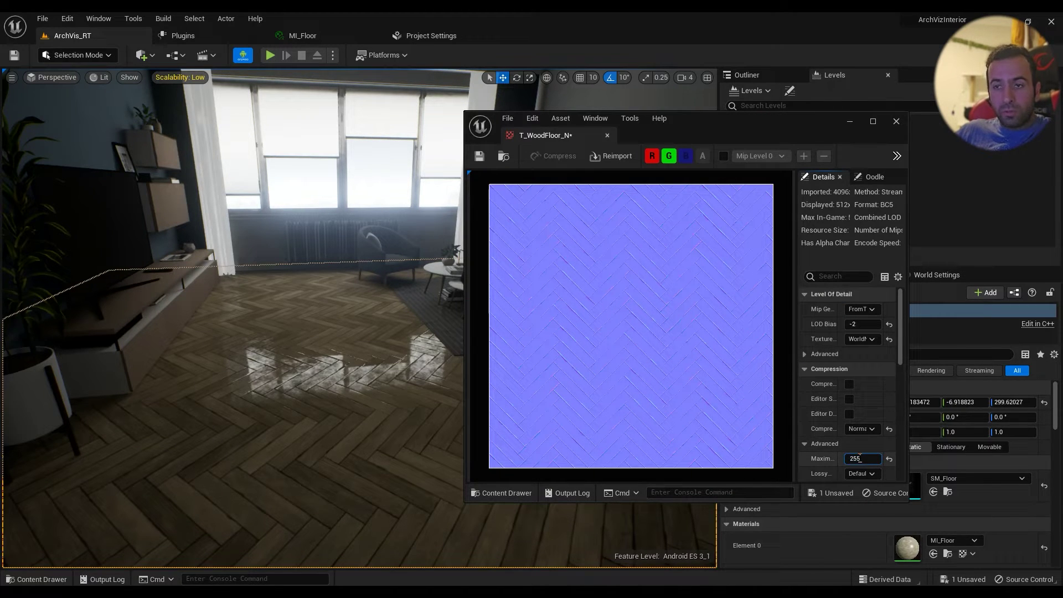
{"action": "key", "text": "BackSpace"}
{"action": "type", "text": "6"}
{"action": "key", "text": "Return"}
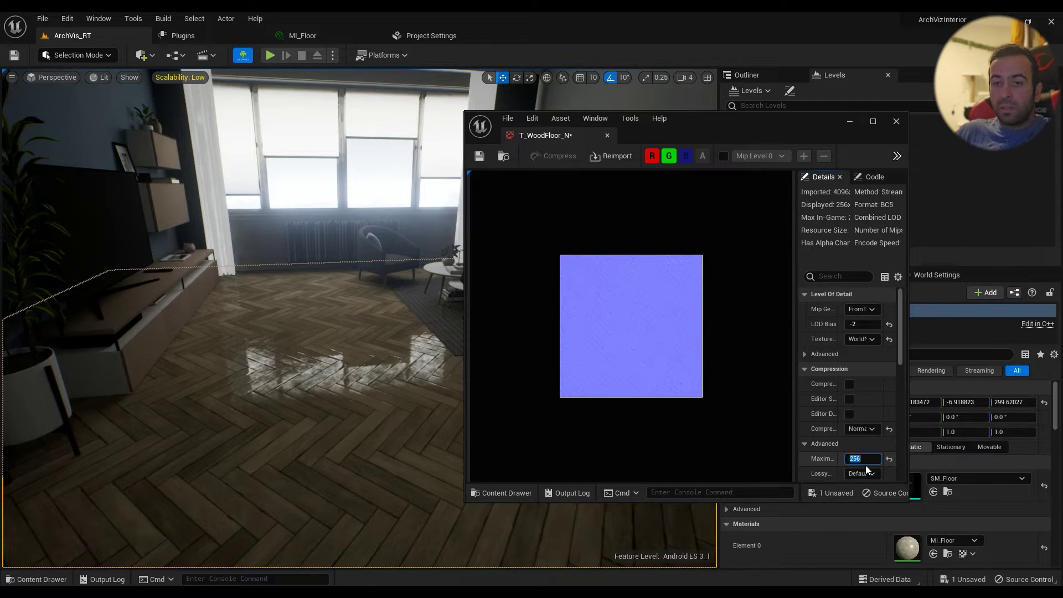
{"action": "type", "text": "512"}
{"action": "key", "text": "Return"}
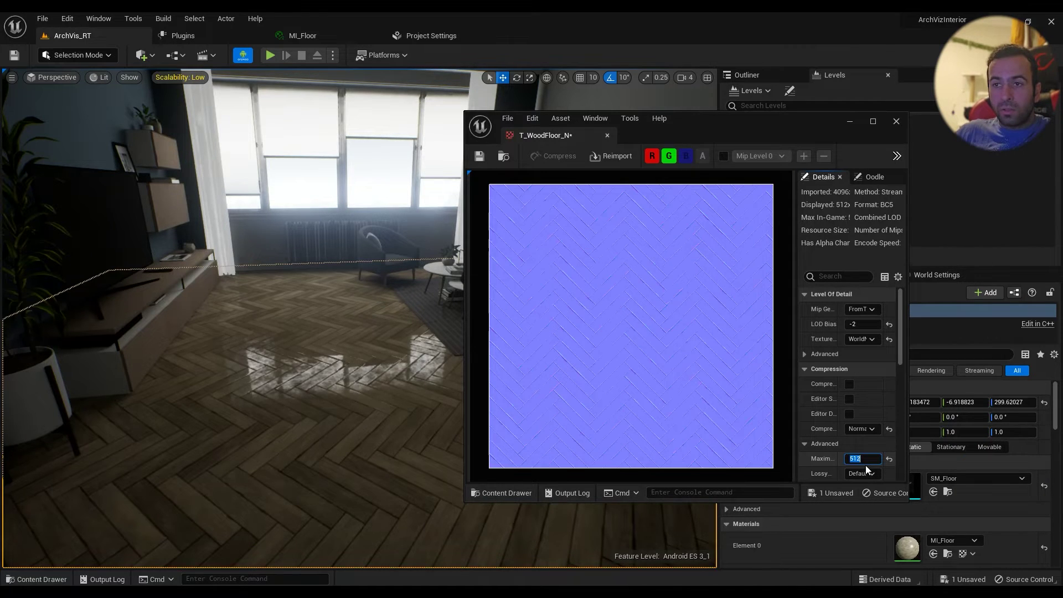
{"action": "type", "text": "256"}
{"action": "key", "text": "Return"}
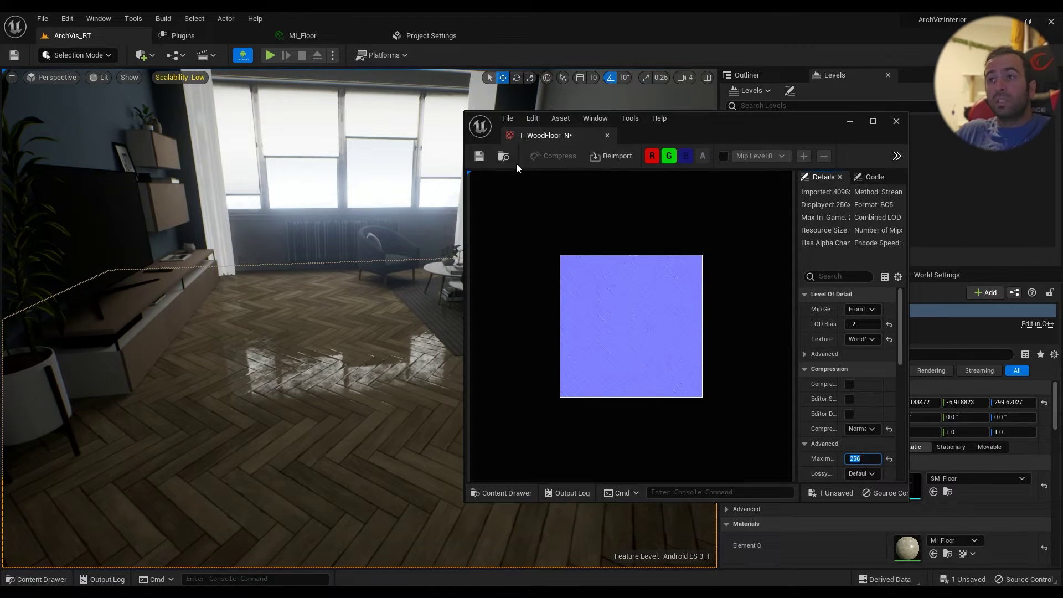
{"action": "left_click", "coordinate": [486, 157]}
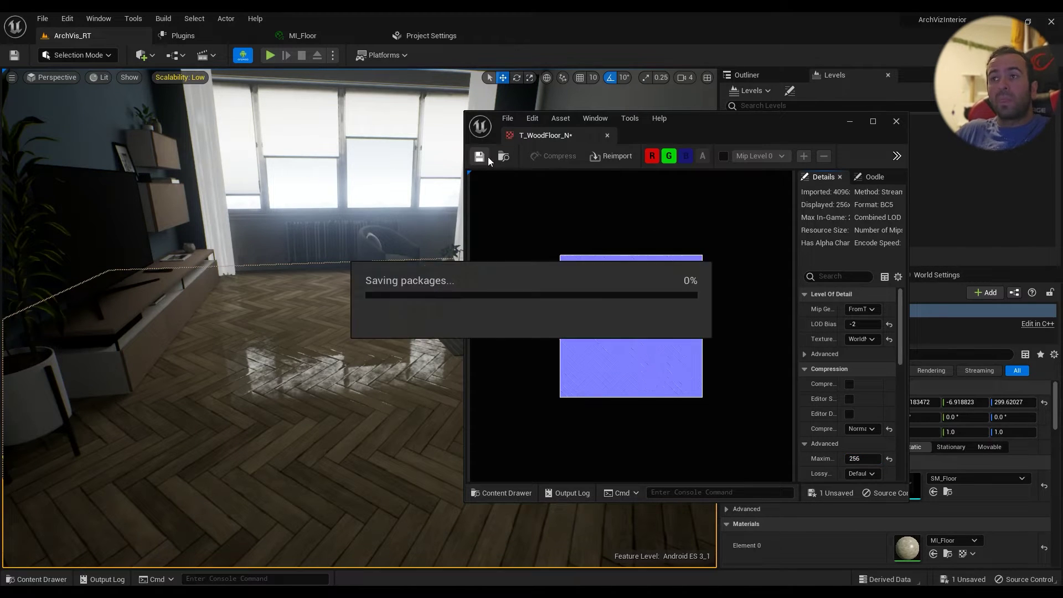
{"action": "left_click", "coordinate": [607, 135]}
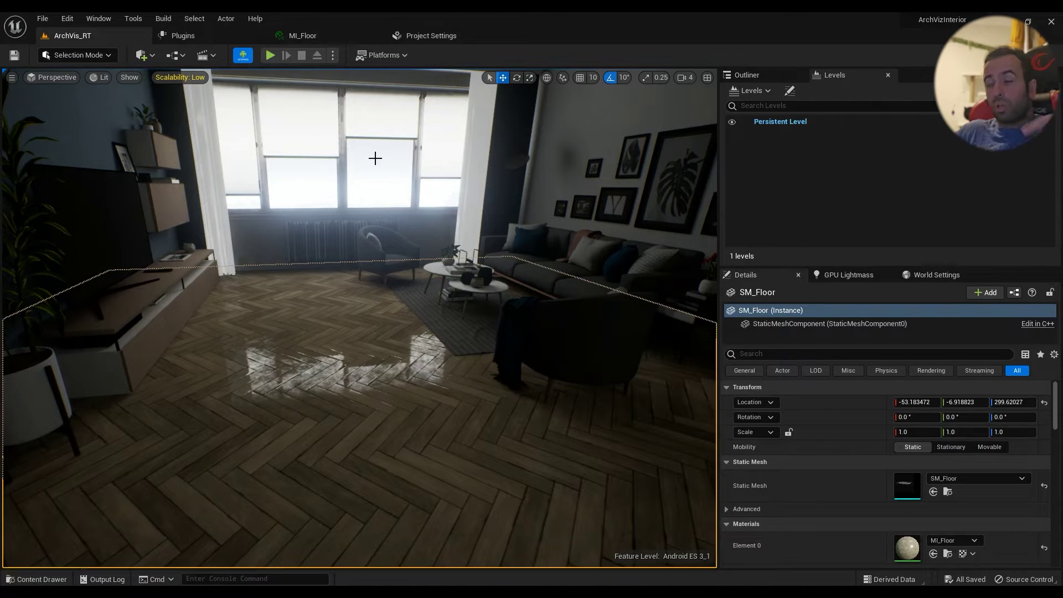
Step: Open MI_Floor's ambient occlusion texture T_WoodFloor_AO in a separate window beside the floor view of the level
{"action": "left_click", "coordinate": [302, 35]}
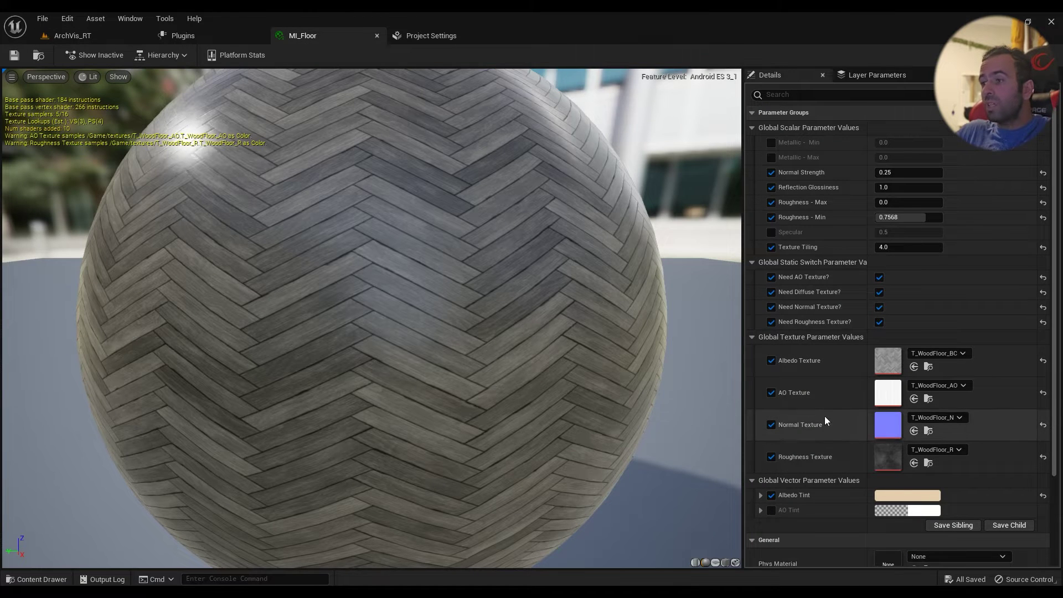
{"action": "double_click", "coordinate": [897, 396]}
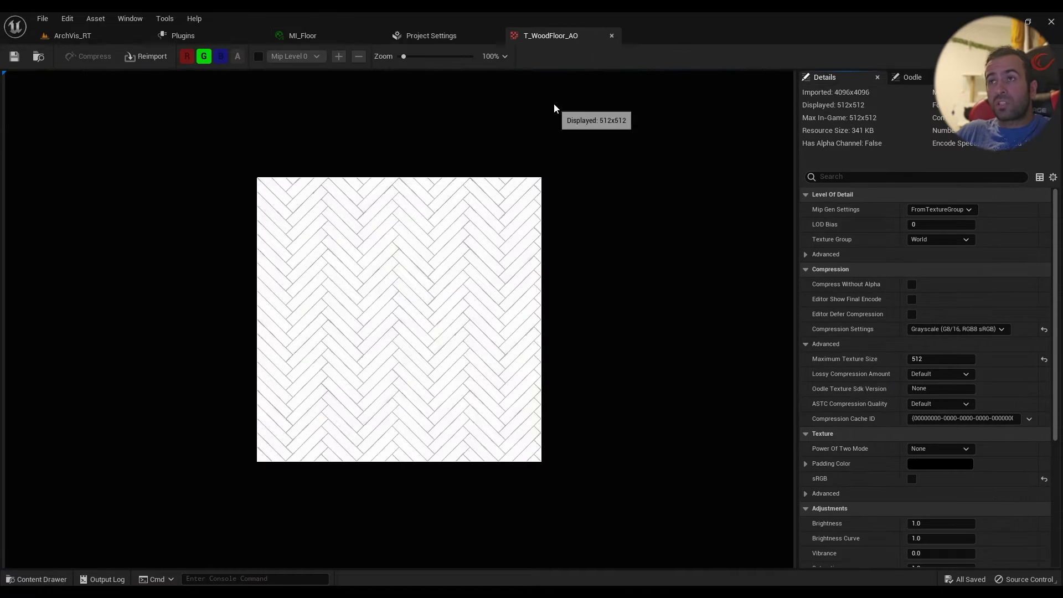
{"action": "left_click_drag", "start_coordinate": [555, 35], "coordinate": [651, 351]}
{"action": "left_click", "coordinate": [73, 35]}
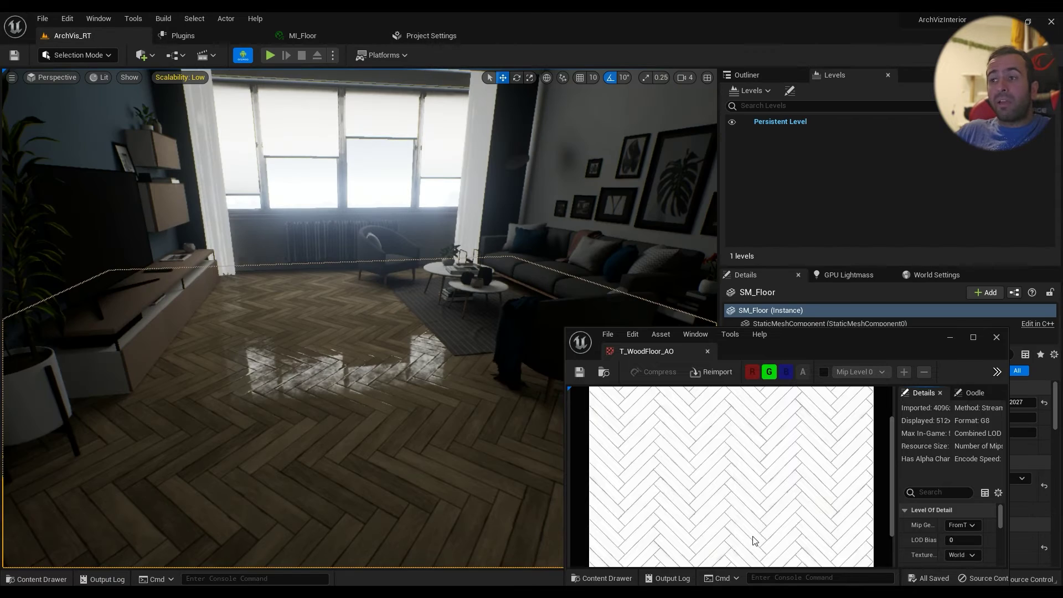
{"action": "left_click_drag", "start_coordinate": [823, 329], "coordinate": [822, 168]}
Step: Set the maximum texture size of T_WoodFloor_AO to 256, save and close it, and check the floor in the level
{"action": "left_click", "coordinate": [964, 514]}
{"action": "type", "text": "256"}
{"action": "key", "text": "Return"}
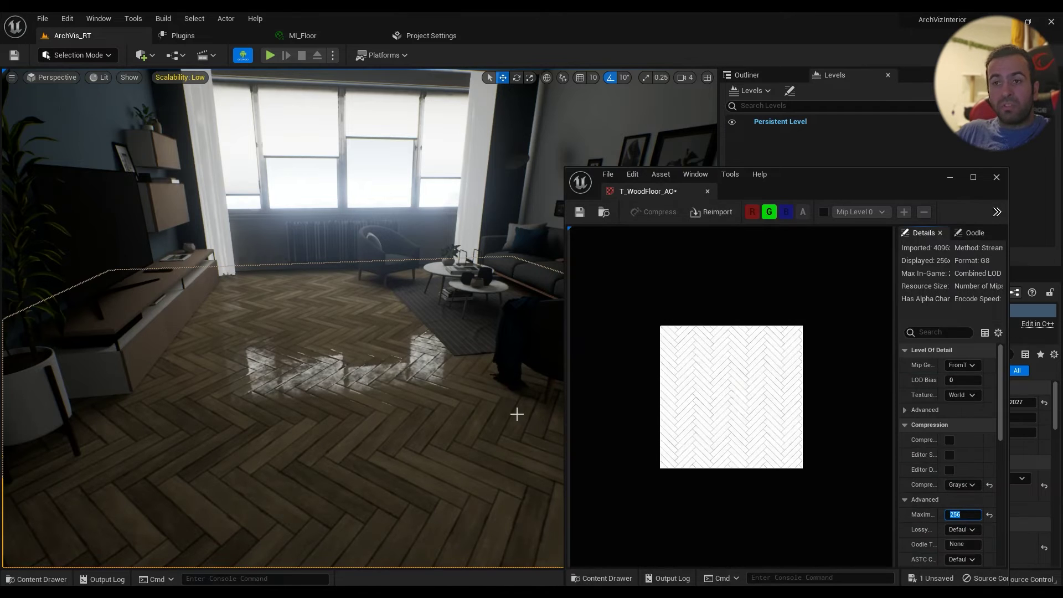
{"action": "left_click", "coordinate": [579, 212]}
{"action": "left_click", "coordinate": [706, 190]}
{"action": "mouse_move", "coordinate": [495, 387]}
{"action": "right_mouse_down"}
{"action": "mouse_move", "coordinate": [476, 393]}
{"action": "mouse_move", "coordinate": [490, 394]}
{"action": "right_mouse_up"}
{"action": "right_click_drag", "start_coordinate": [440, 455], "coordinate": [432, 447]}
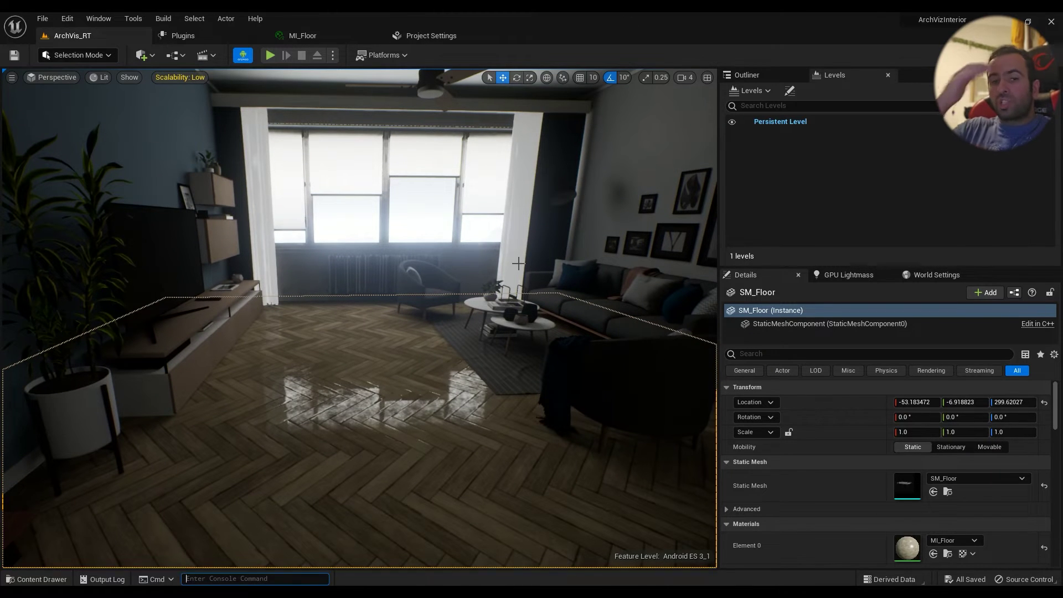
Step: Look up the Texture Streaming option in the project's rendering settings, then close the project settings
{"action": "left_click", "coordinate": [424, 35]}
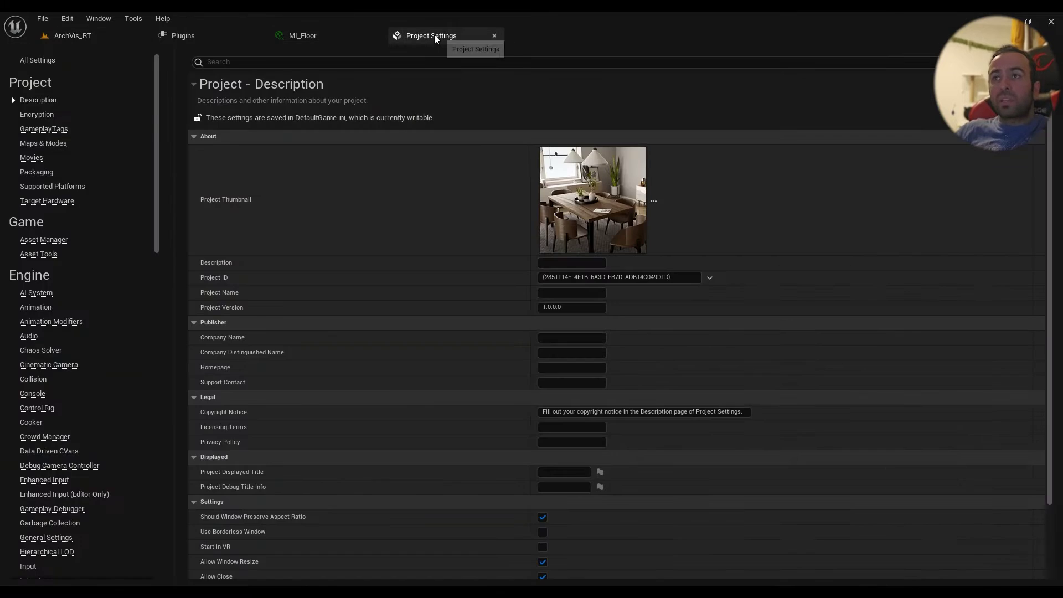
{"action": "scroll", "coordinate": [81, 475], "scroll_direction": "down", "scroll_amount": 4}
{"action": "scroll", "coordinate": [81, 475], "scroll_direction": "down", "scroll_amount": 3}
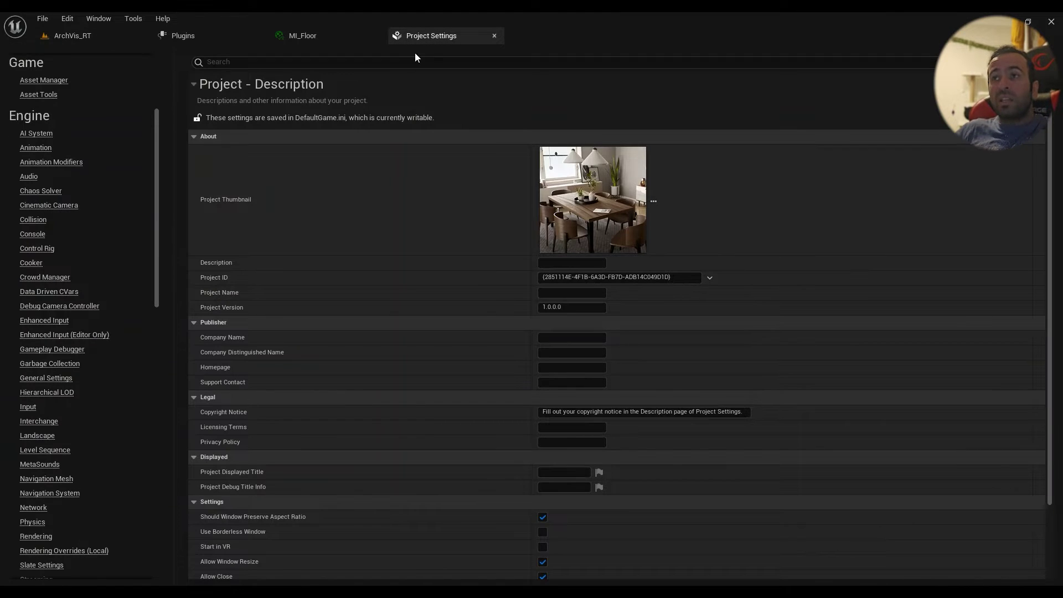
{"action": "left_click", "coordinate": [67, 18]}
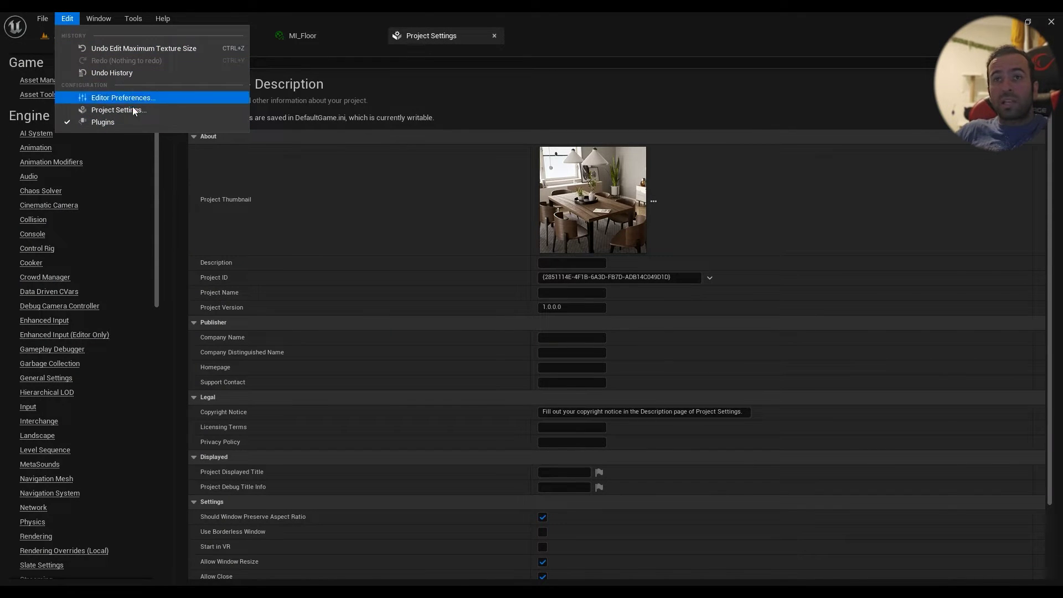
{"action": "left_click", "coordinate": [437, 43]}
{"action": "scroll", "coordinate": [76, 410], "scroll_direction": "down", "scroll_amount": 4}
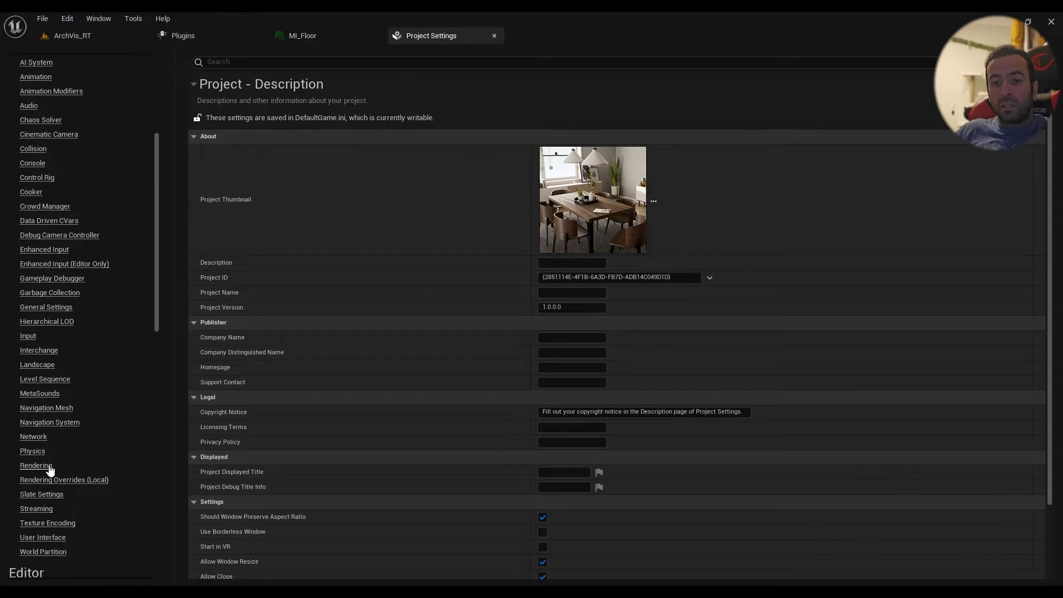
{"action": "left_click", "coordinate": [36, 466]}
{"action": "left_click", "coordinate": [336, 63]}
{"action": "type", "text": "texture strea"}
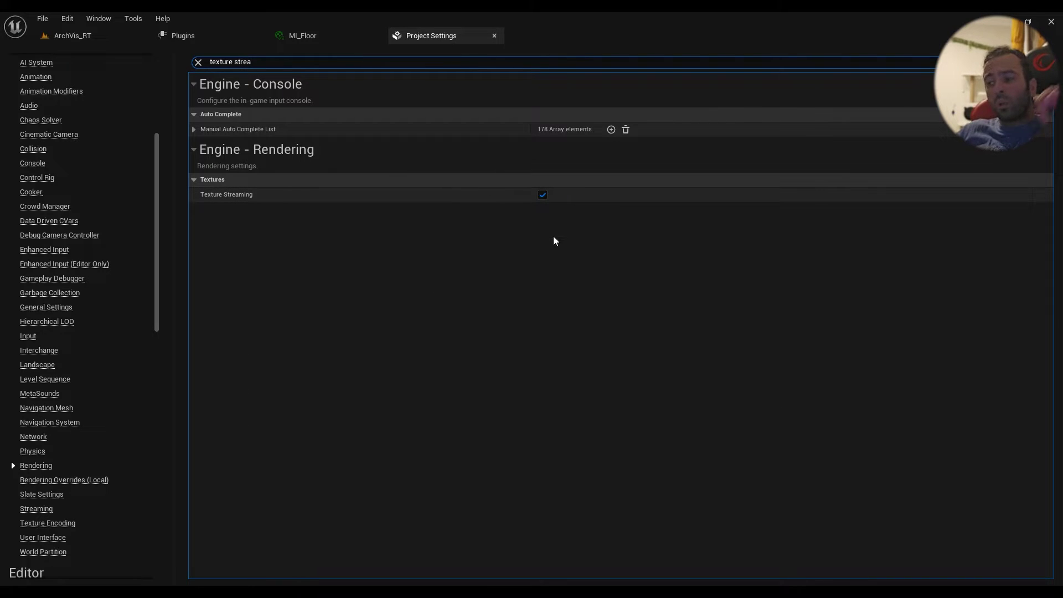
{"action": "left_click", "coordinate": [494, 36]}
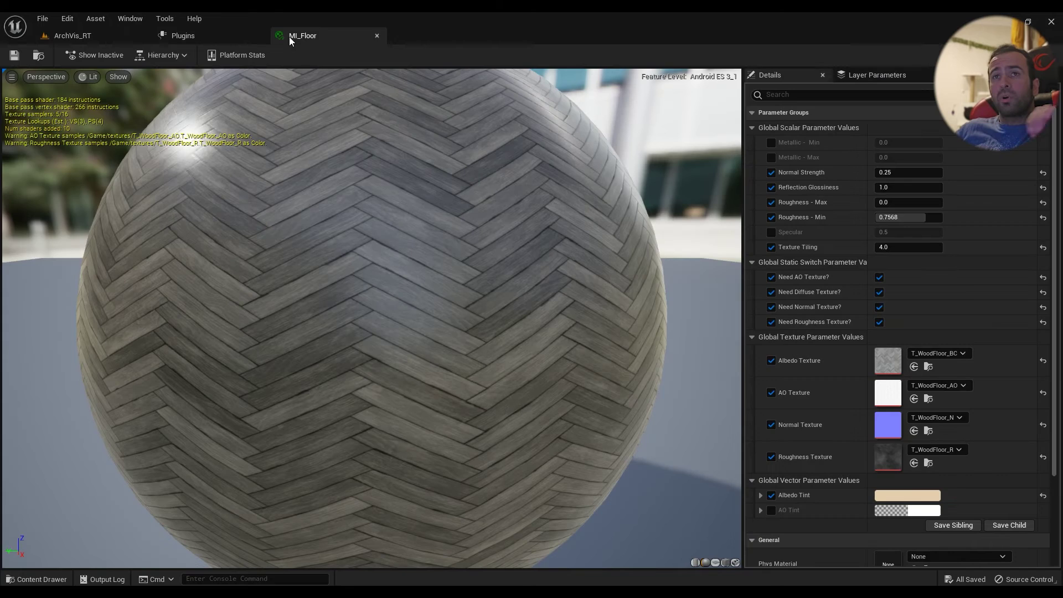
Step: Query the texture streaming pool size in the ArchVis_RT level with the console command r.Streaming.PoolSize and read the output log
{"action": "left_click", "coordinate": [72, 36]}
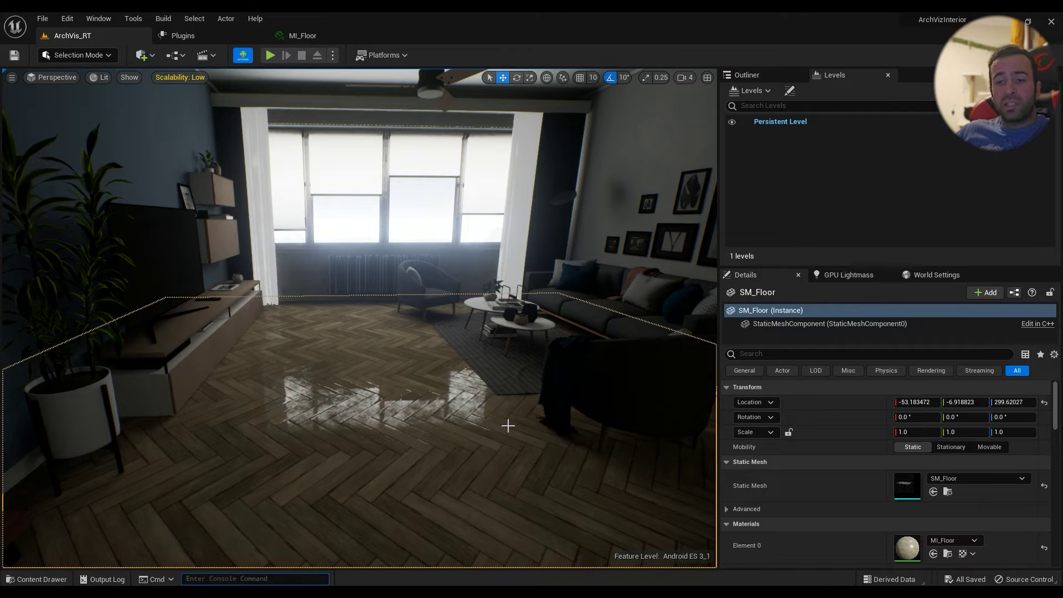
{"action": "key", "text": "grave"}
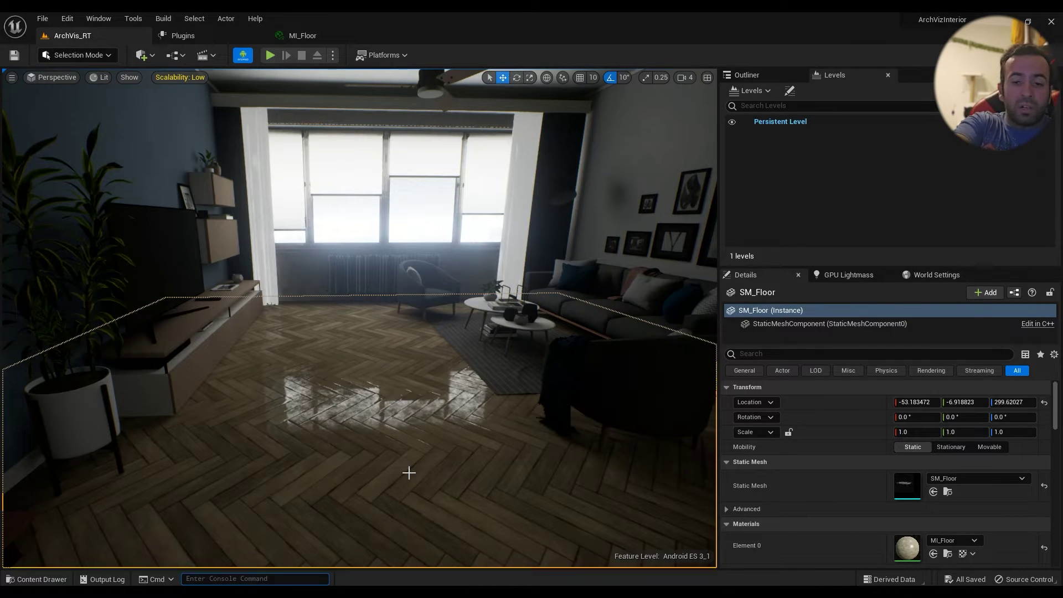
{"action": "type", "text": "r.streaming.pool"}
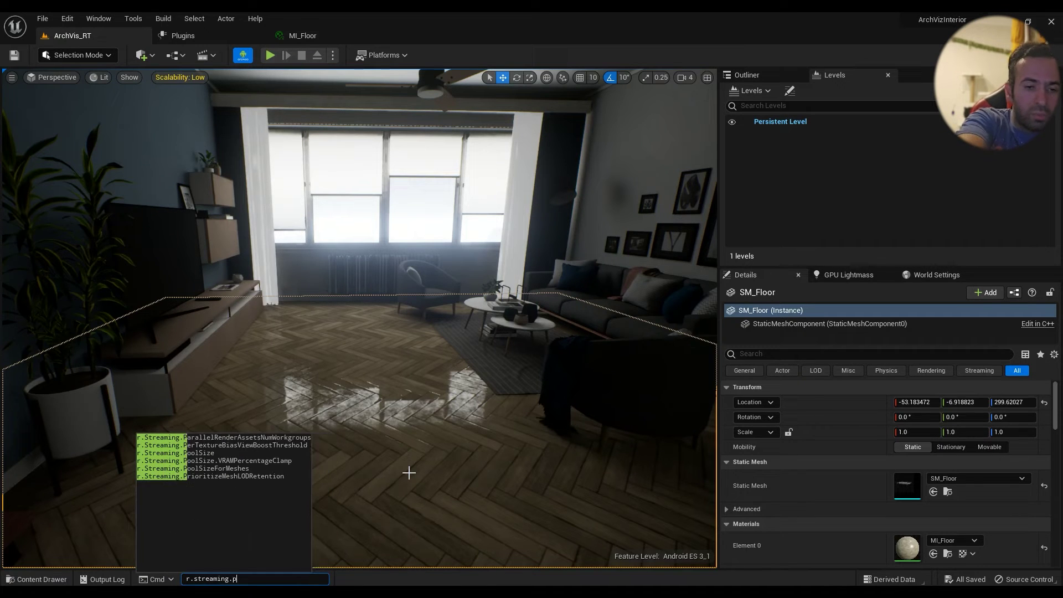
{"action": "key", "text": "Tab"}
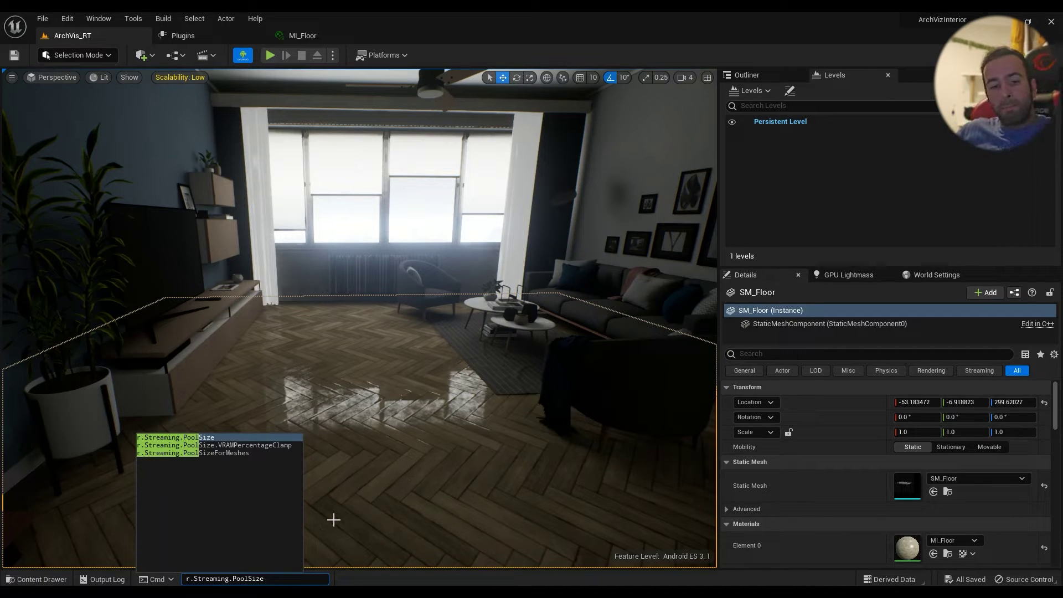
{"action": "key", "text": "Return"}
{"action": "left_click", "coordinate": [113, 578]}
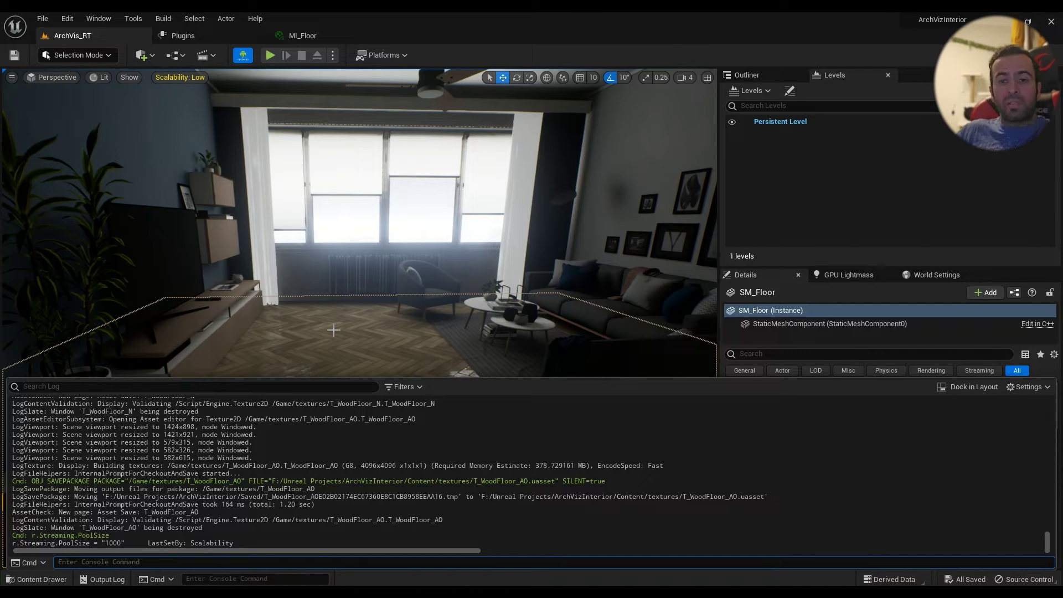
{"action": "left_click", "coordinate": [366, 339]}
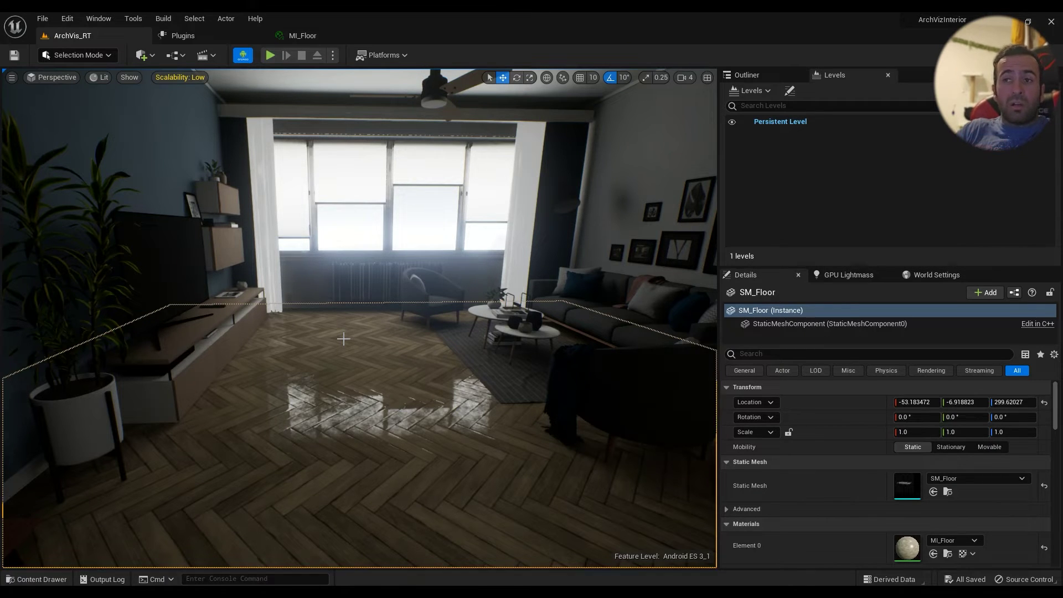
Step: Reduce the texture streaming pool with the console command r.Streaming.PoolSize and inspect the texture quality around the room
{"action": "left_click", "coordinate": [225, 582]}
{"action": "type", "text": "r."}
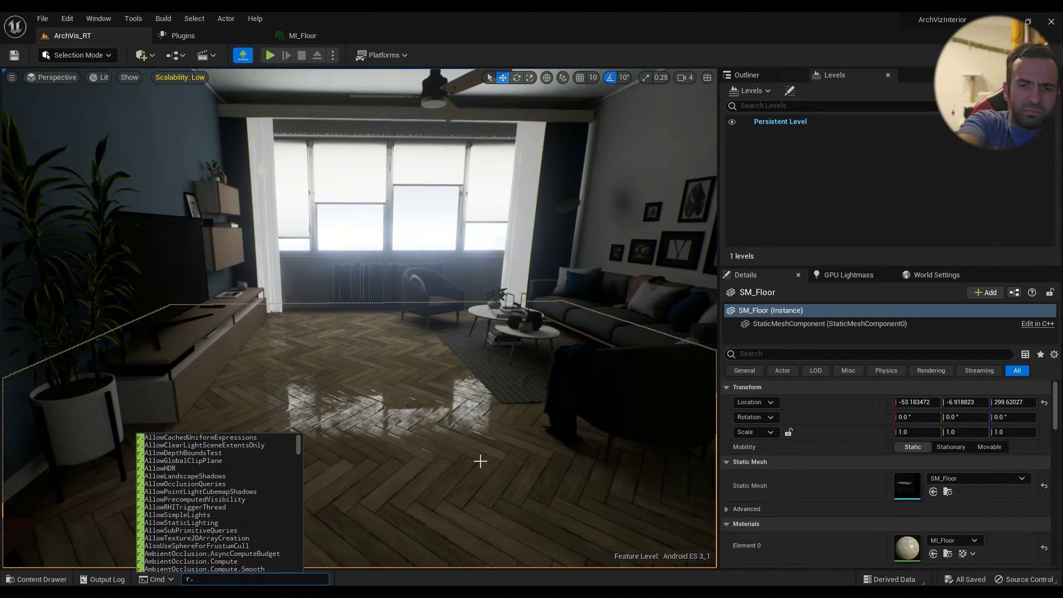
{"action": "type", "text": "st"}
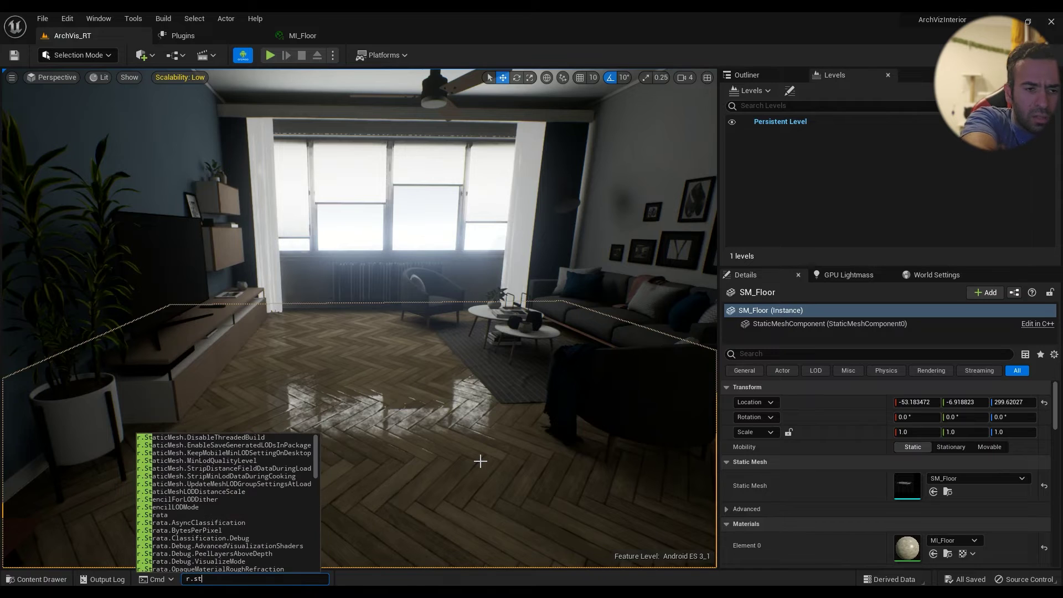
{"action": "type", "text": "reaming"}
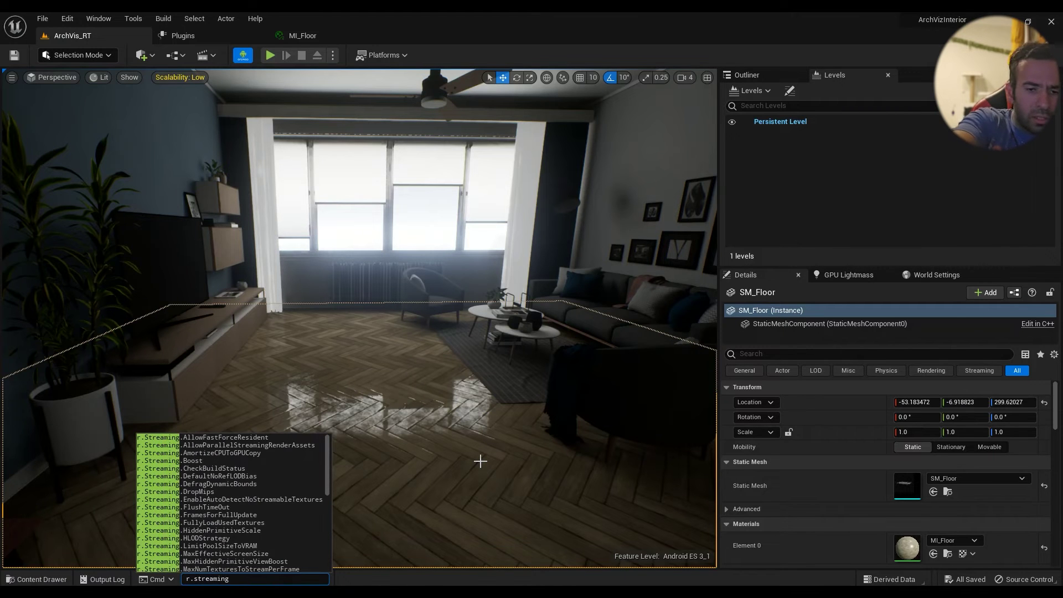
{"action": "type", "text": ".pool"}
{"action": "key", "text": "Tab"}
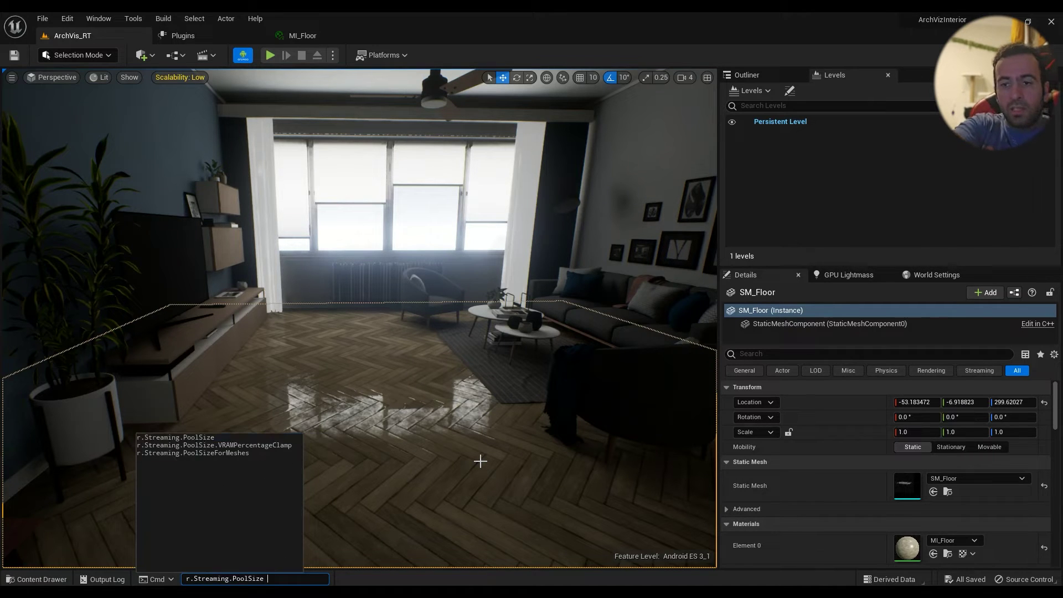
{"action": "key", "text": "Return"}
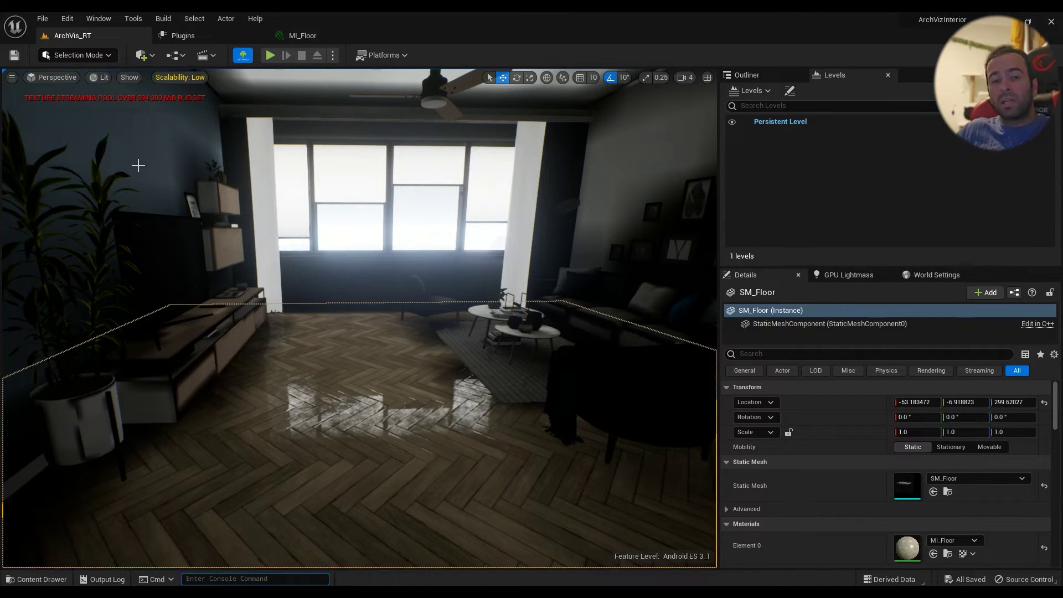
{"action": "right_click_drag", "start_coordinate": [347, 360], "coordinate": [233, 361]}
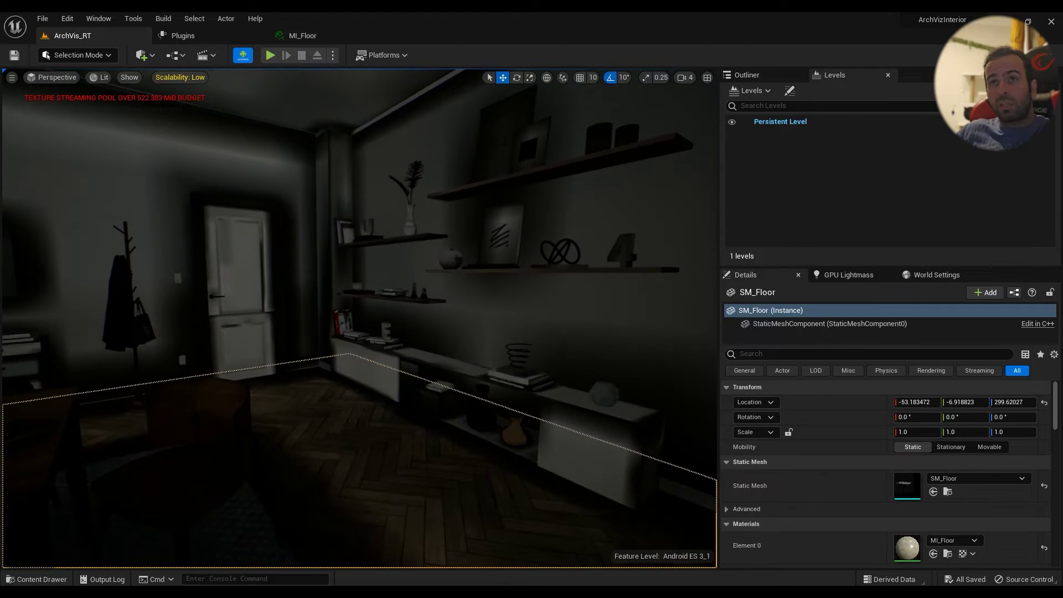
{"action": "right_click_drag", "start_coordinate": [464, 374], "coordinate": [625, 372]}
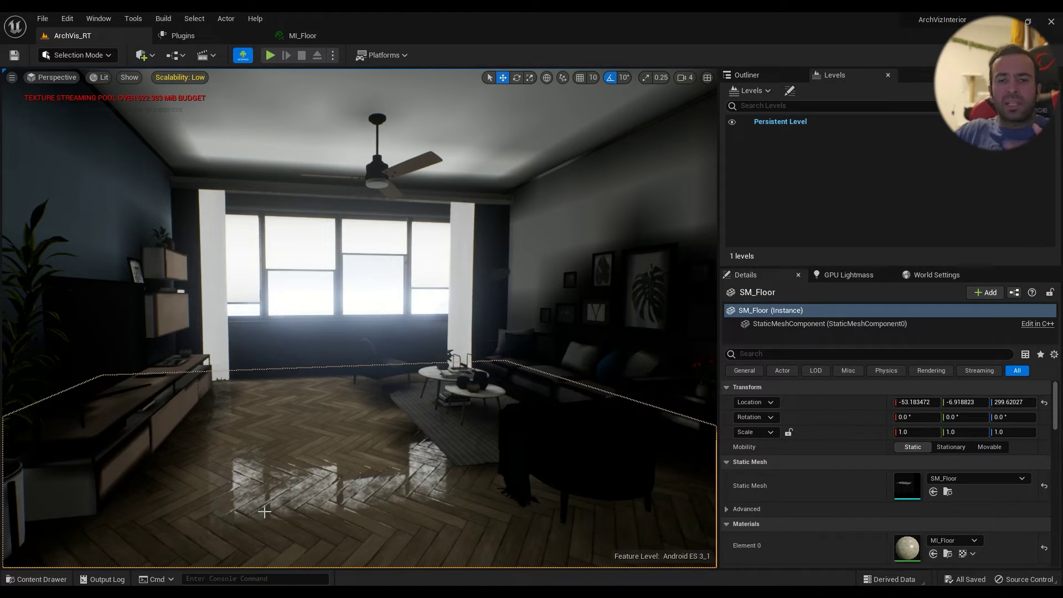
{"action": "right_click_drag", "start_coordinate": [389, 423], "coordinate": [383, 481]}
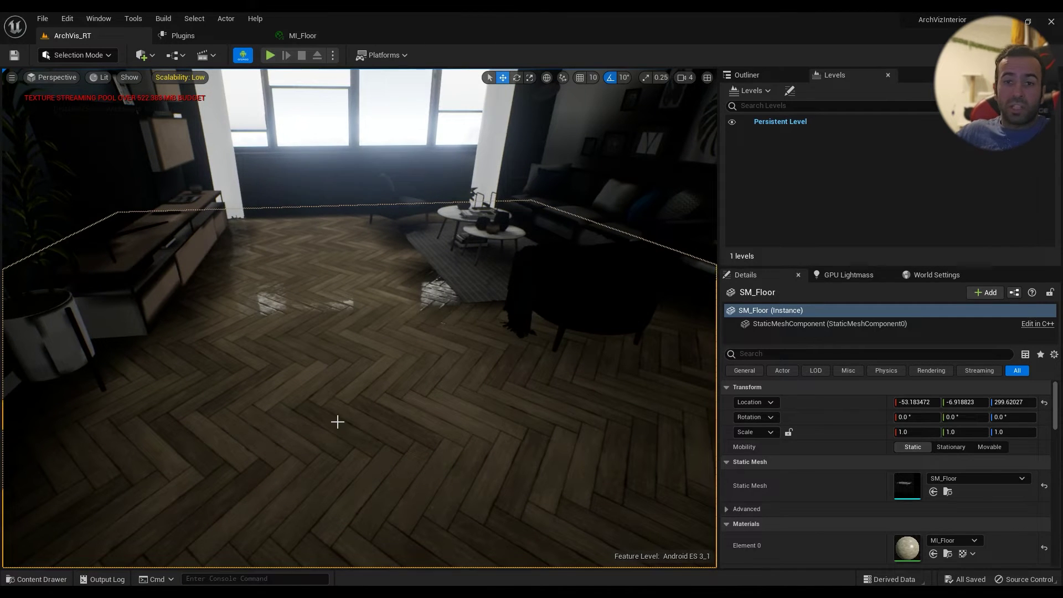
Step: Raise the texture streaming pool size with the console command r.Streaming.PoolSize and check the room's textures again
{"action": "right_click_drag", "start_coordinate": [337, 422], "coordinate": [327, 393]}
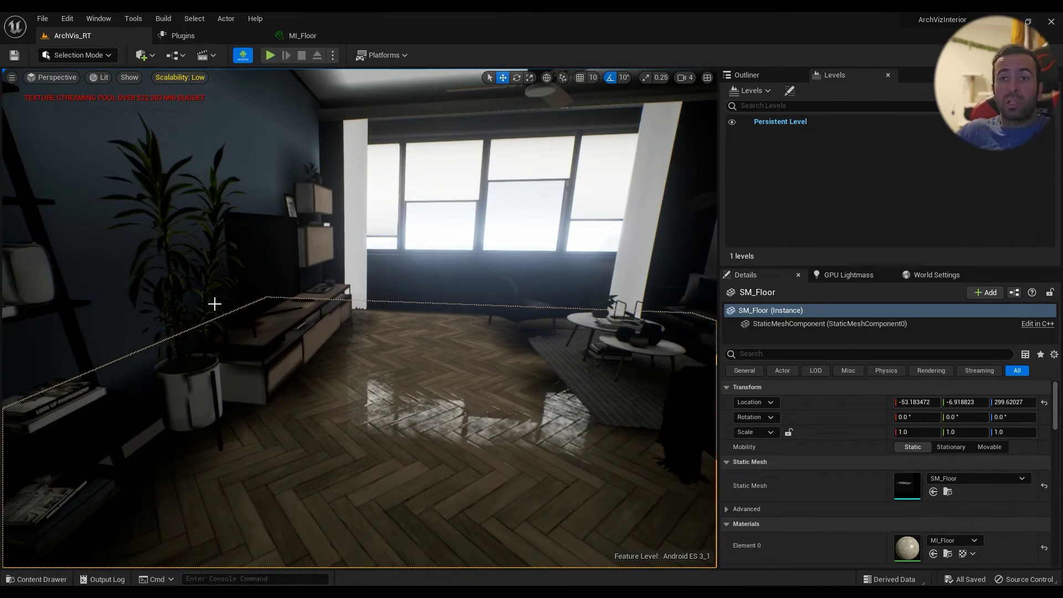
{"action": "right_click_drag", "start_coordinate": [228, 311], "coordinate": [172, 266]}
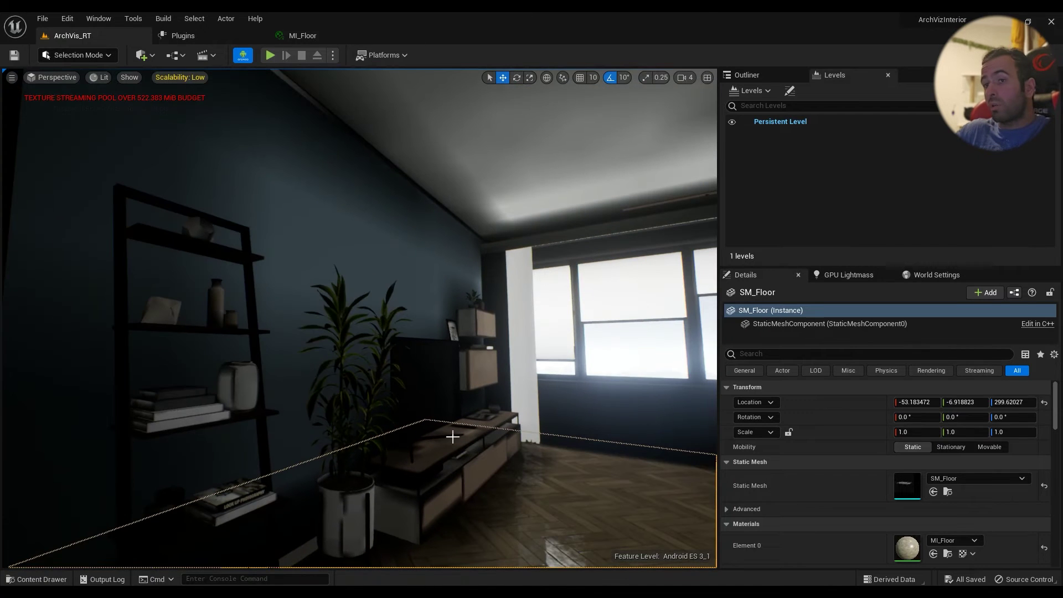
{"action": "right_click_drag", "start_coordinate": [380, 432], "coordinate": [345, 462]}
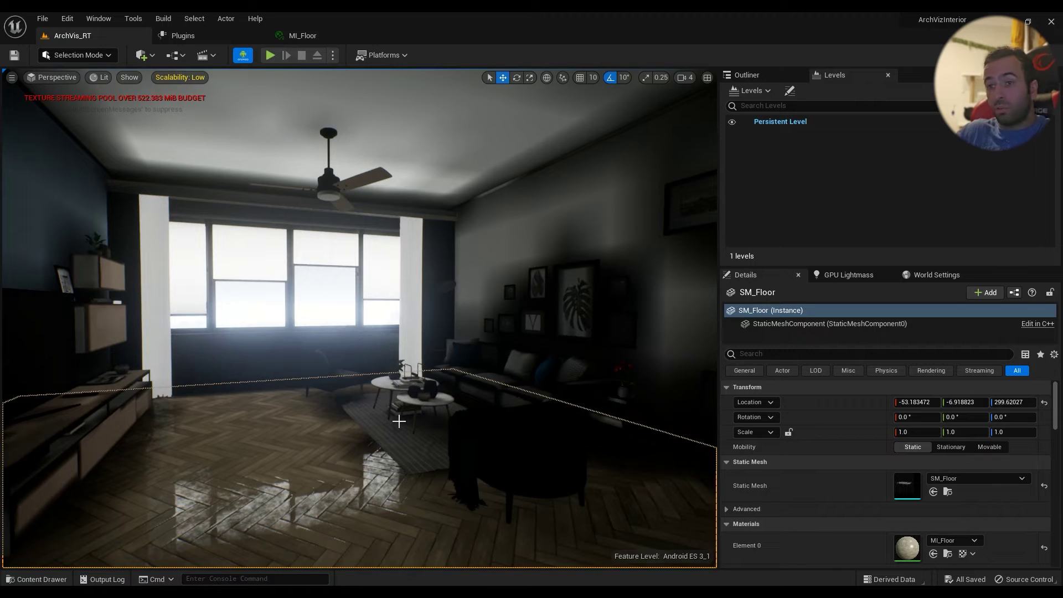
{"action": "left_click", "coordinate": [213, 579]}
{"action": "type", "text": "r.str"}
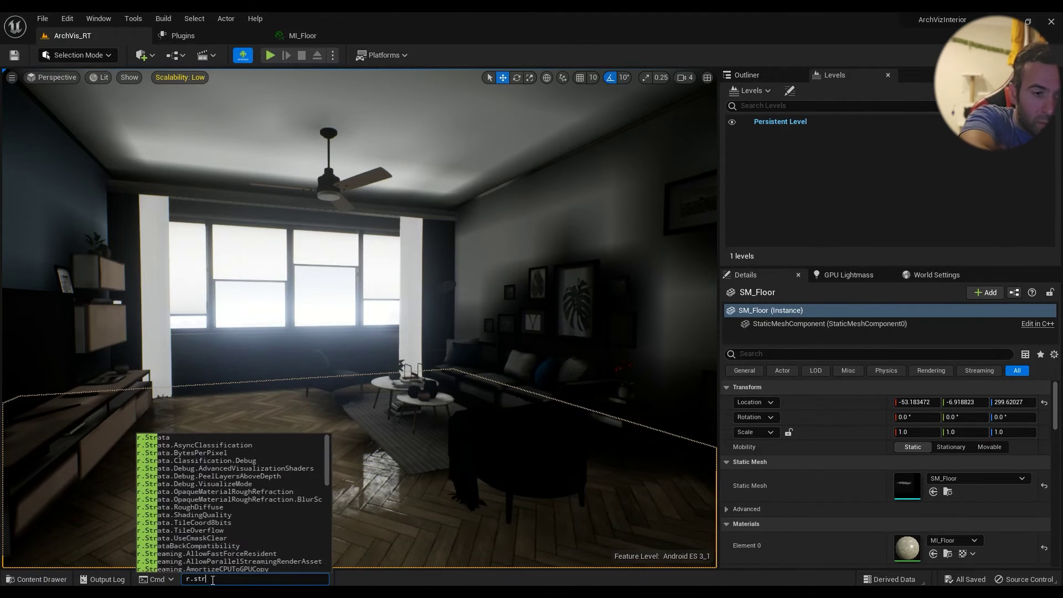
{"action": "type", "text": "eaming.pool"}
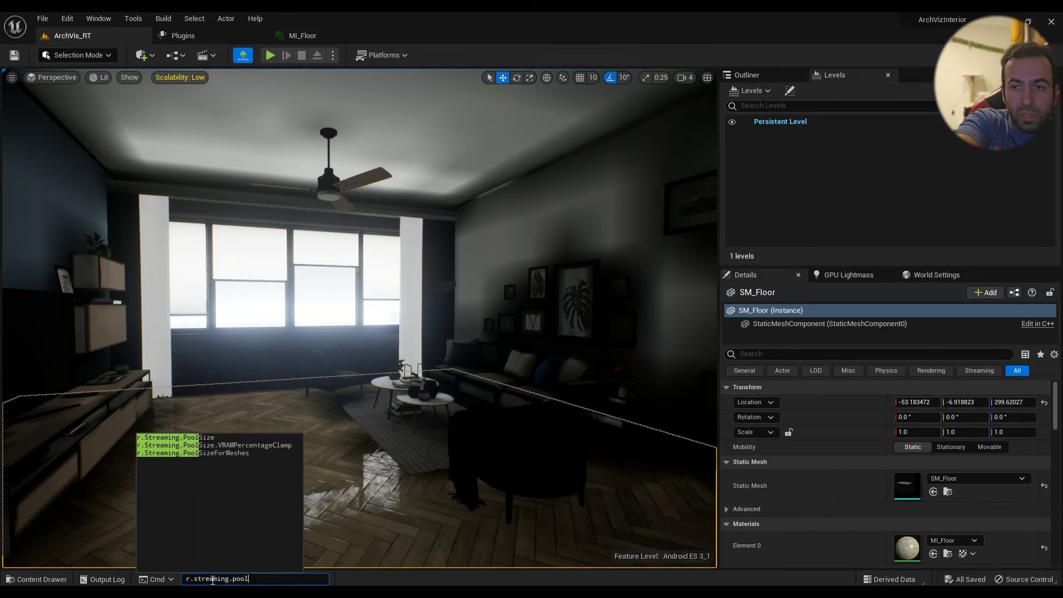
{"action": "key", "text": "Tab"}
{"action": "type", "text": "100"}
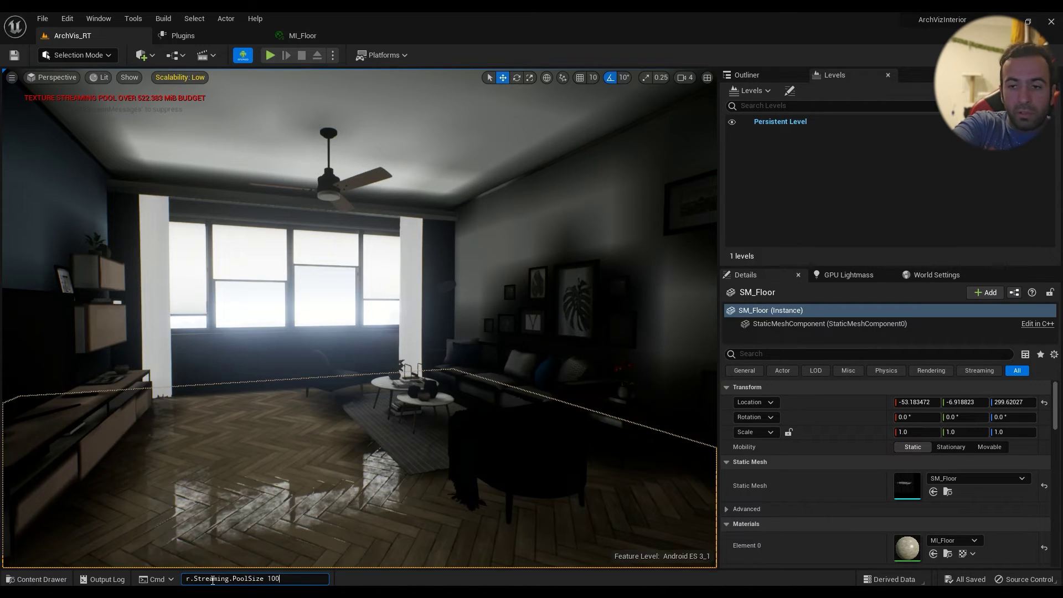
{"action": "key", "text": "Return"}
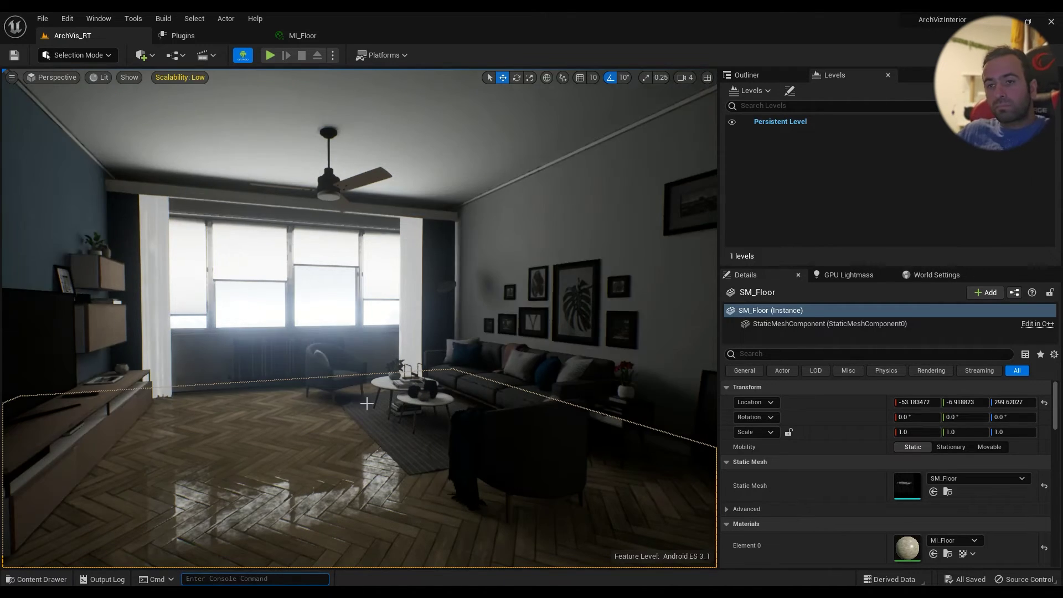
{"action": "mouse_move", "coordinate": [366, 392]}
{"action": "right_mouse_down"}
{"action": "mouse_move", "coordinate": [310, 398]}
{"action": "mouse_move", "coordinate": [354, 404]}
{"action": "right_mouse_up"}
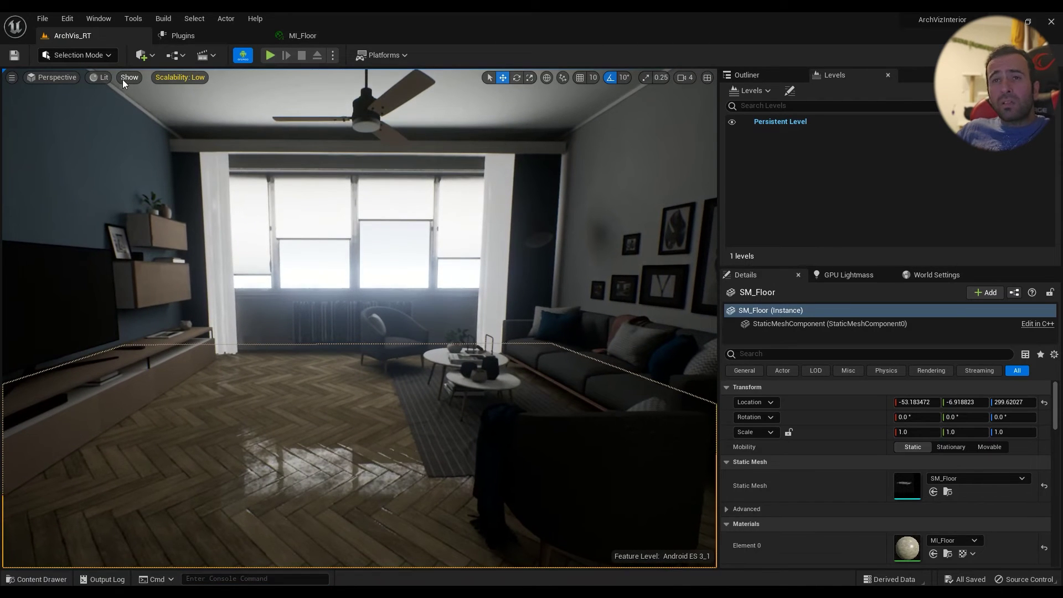
Step: Turn off the Android ES 3_1 preview and switch the viewport to the Required Texture Resolution optimization view mode
{"action": "left_click", "coordinate": [243, 55]}
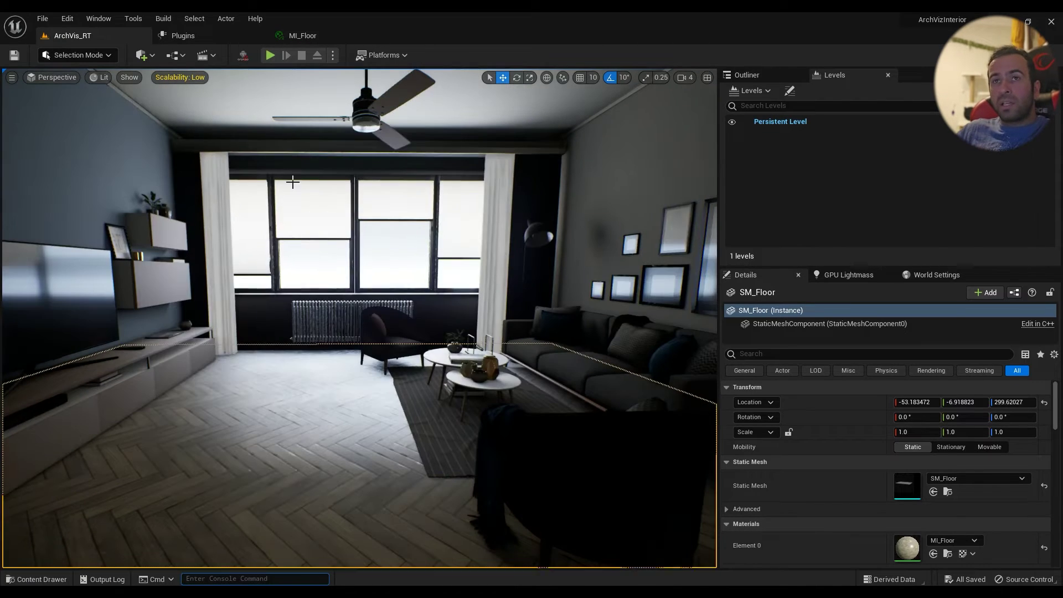
{"action": "left_click", "coordinate": [103, 78]}
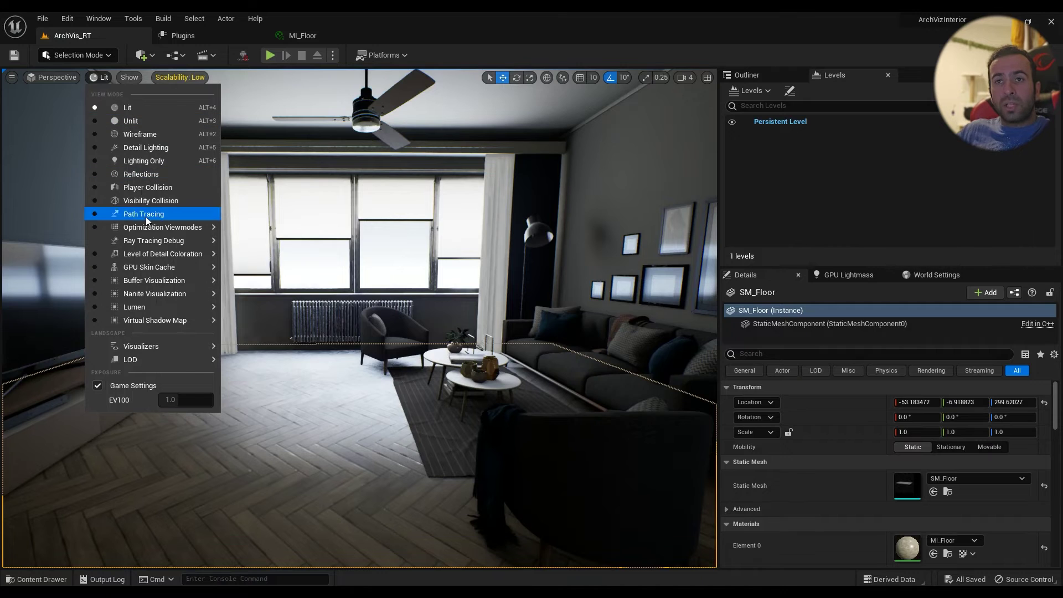
{"action": "left_click", "coordinate": [436, 13]}
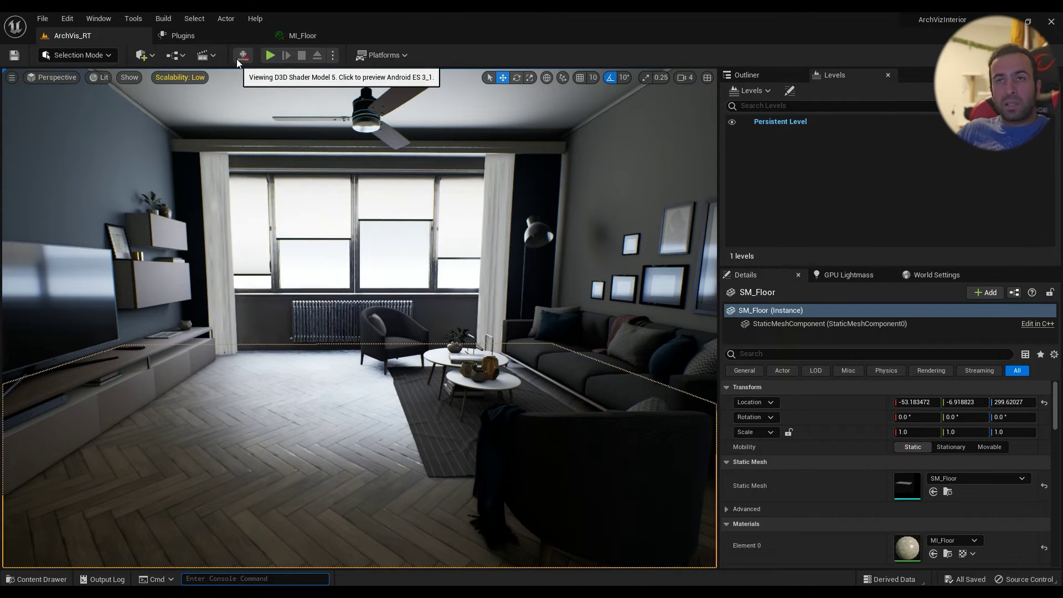
{"action": "left_click", "coordinate": [100, 78]}
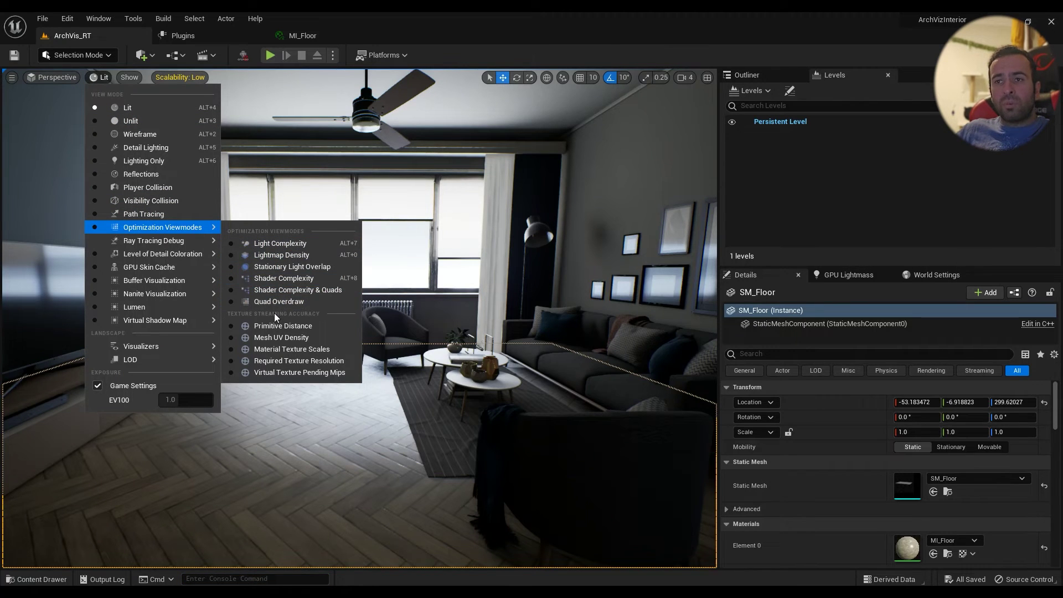
{"action": "left_click", "coordinate": [284, 364]}
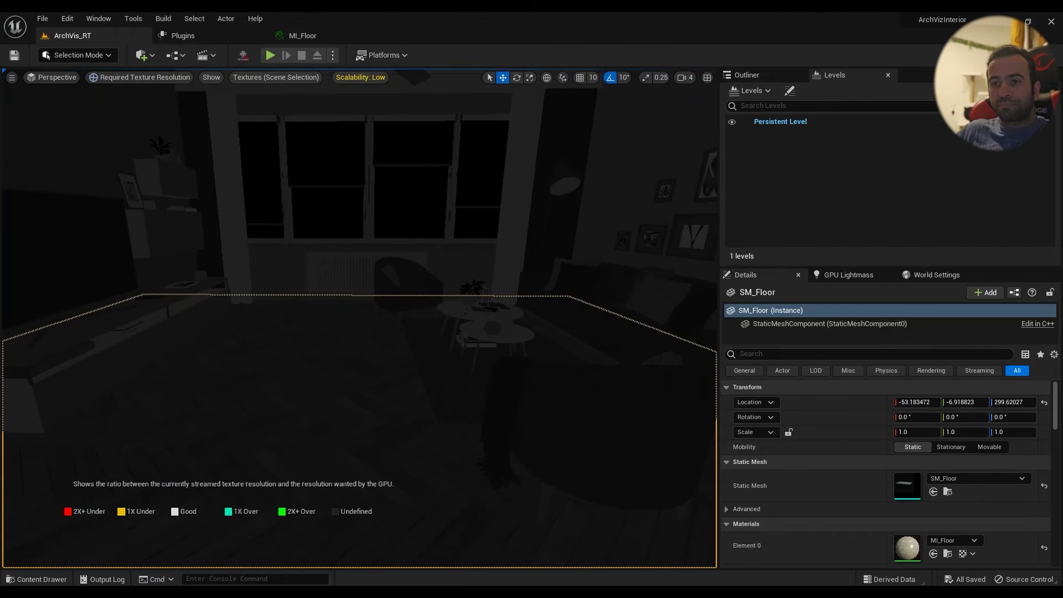
Step: Select the TV remote, display Texture 0 in the required resolution view, and examine the color-coded objects around the room
{"action": "left_click", "coordinate": [154, 296]}
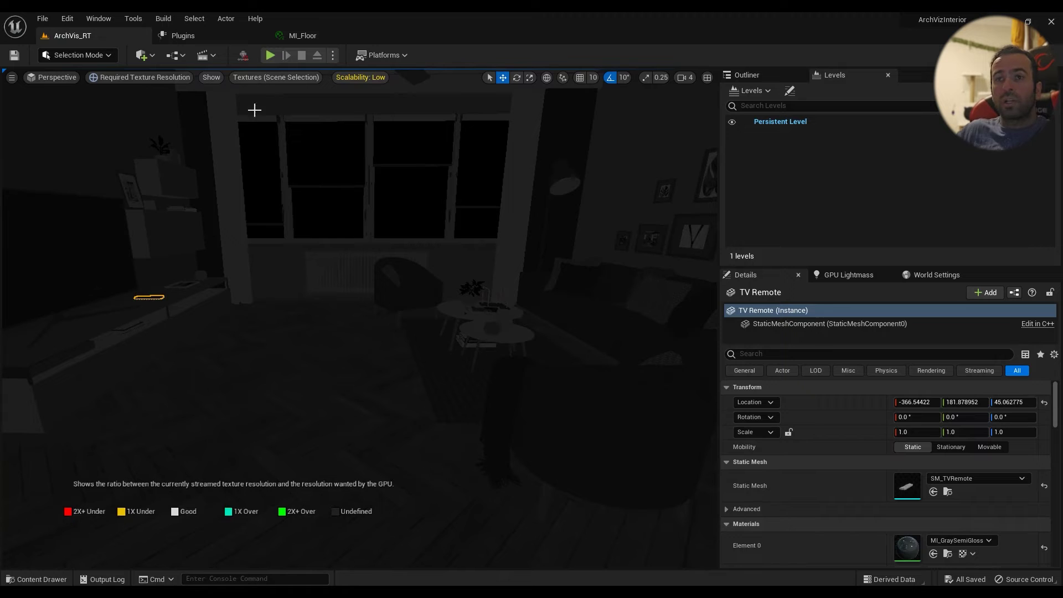
{"action": "left_click", "coordinate": [255, 79]}
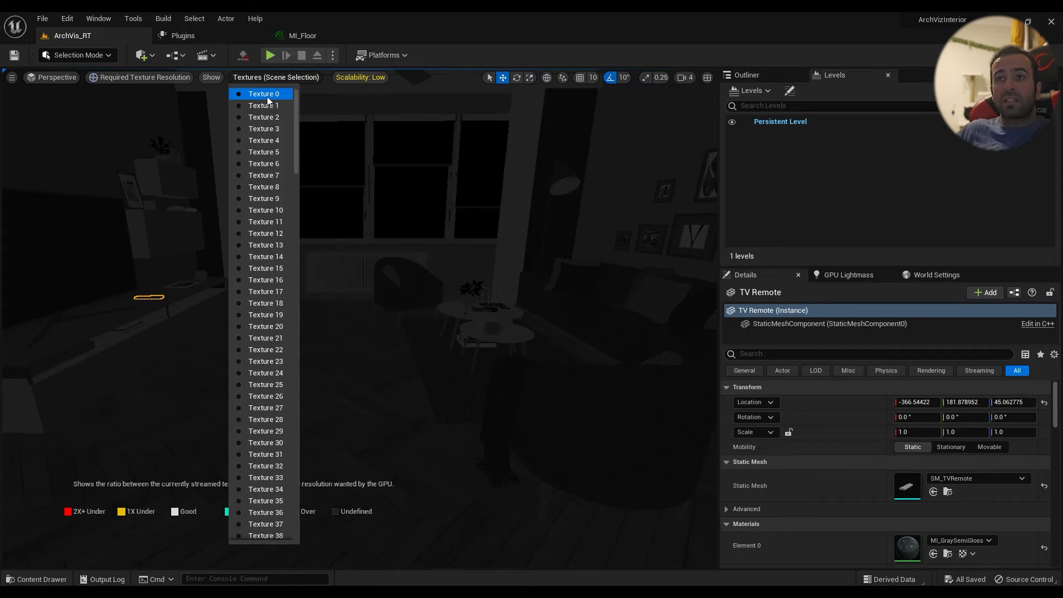
{"action": "left_click", "coordinate": [267, 95]}
{"action": "key", "text": "f"}
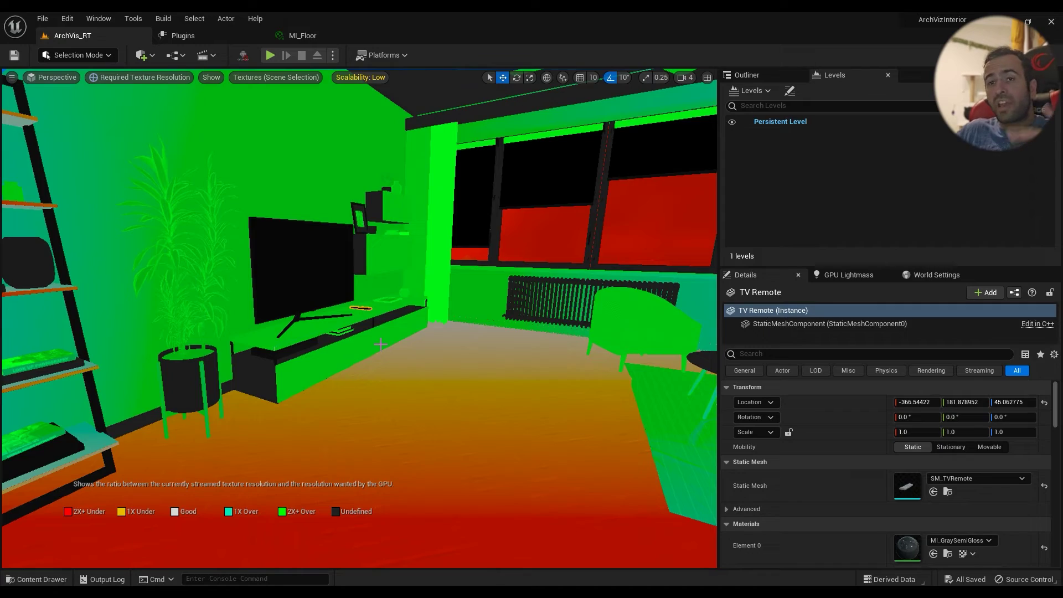
{"action": "right_click_drag", "start_coordinate": [448, 379], "coordinate": [499, 396]}
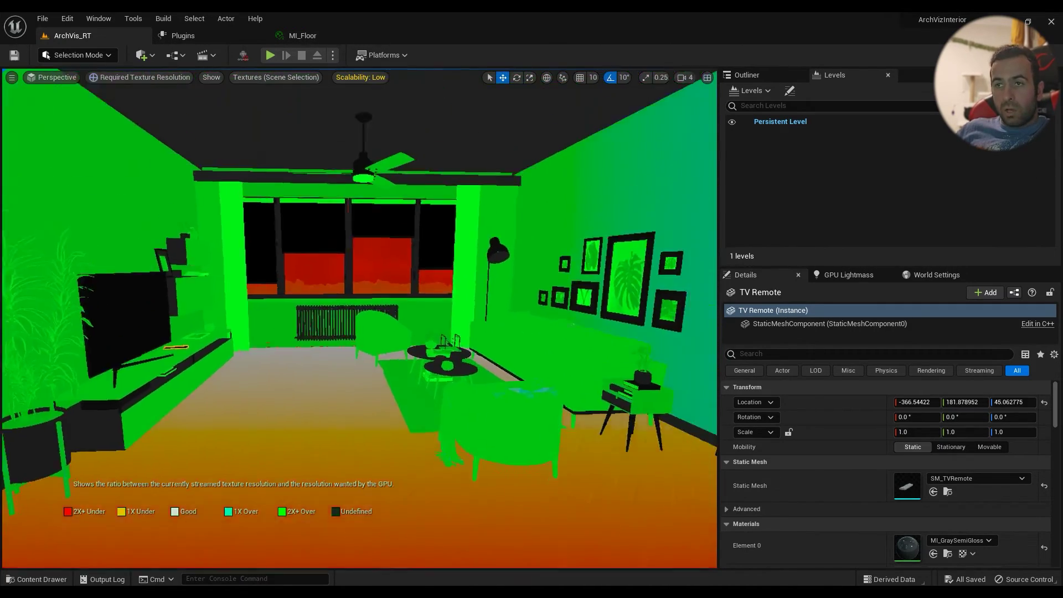
{"action": "right_click_drag", "start_coordinate": [359, 318], "coordinate": [249, 313]}
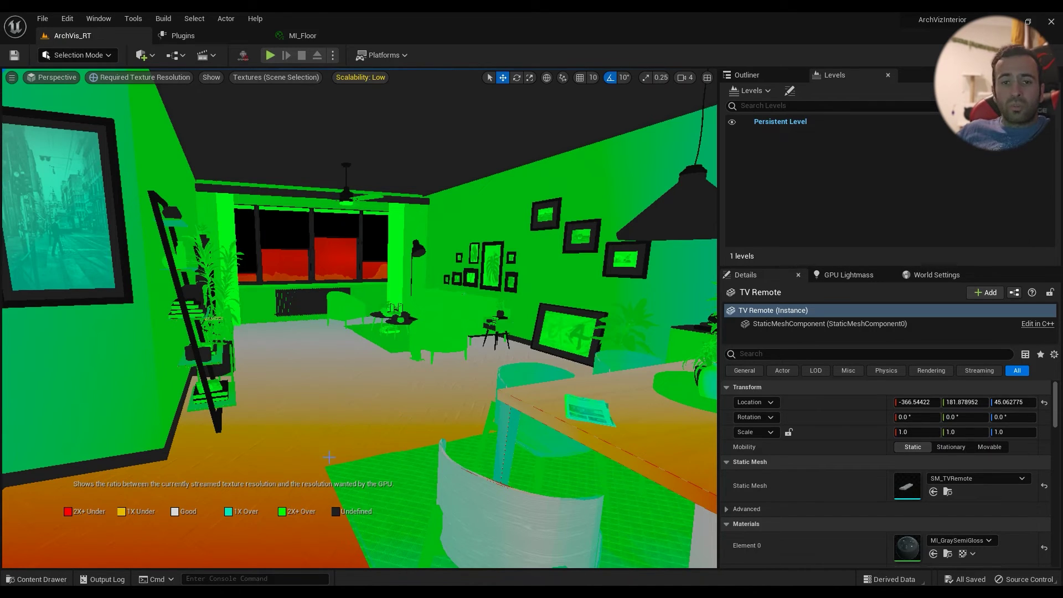
{"action": "right_click_drag", "start_coordinate": [324, 463], "coordinate": [410, 455]}
Step: Select the wood floor and limit the required resolution view to its T_WoodFloor_BC texture
{"action": "left_click", "coordinate": [270, 78]}
{"action": "scroll", "coordinate": [263, 332], "scroll_direction": "down", "scroll_amount": 8}
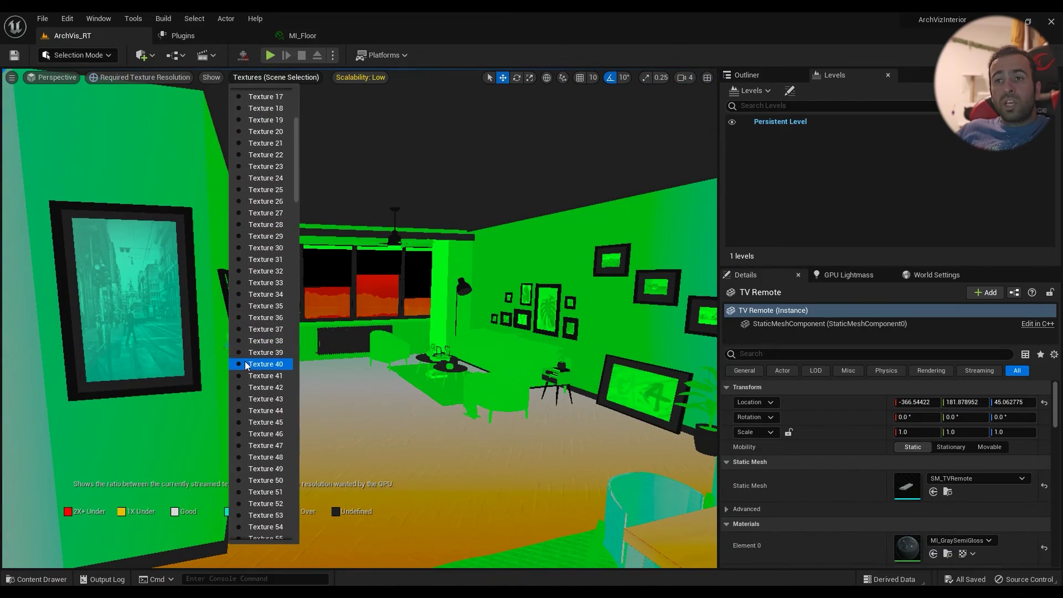
{"action": "right_click_drag", "start_coordinate": [363, 398], "coordinate": [382, 400]}
{"action": "left_click", "coordinate": [382, 400]}
{"action": "left_click", "coordinate": [276, 76]}
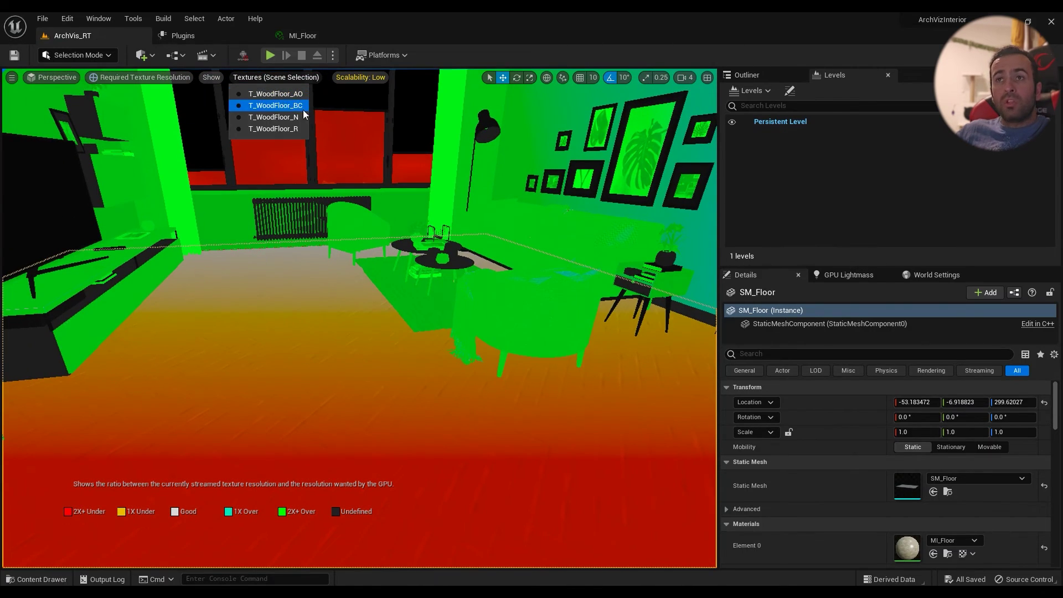
{"action": "left_click", "coordinate": [275, 105]}
Step: Examine how the required resolution colors of T_WoodFloor_BC change across the floor from different viewing distances
{"action": "right_click_drag", "start_coordinate": [399, 292], "coordinate": [401, 291]}
{"action": "right_click_drag", "start_coordinate": [447, 377], "coordinate": [447, 376]}
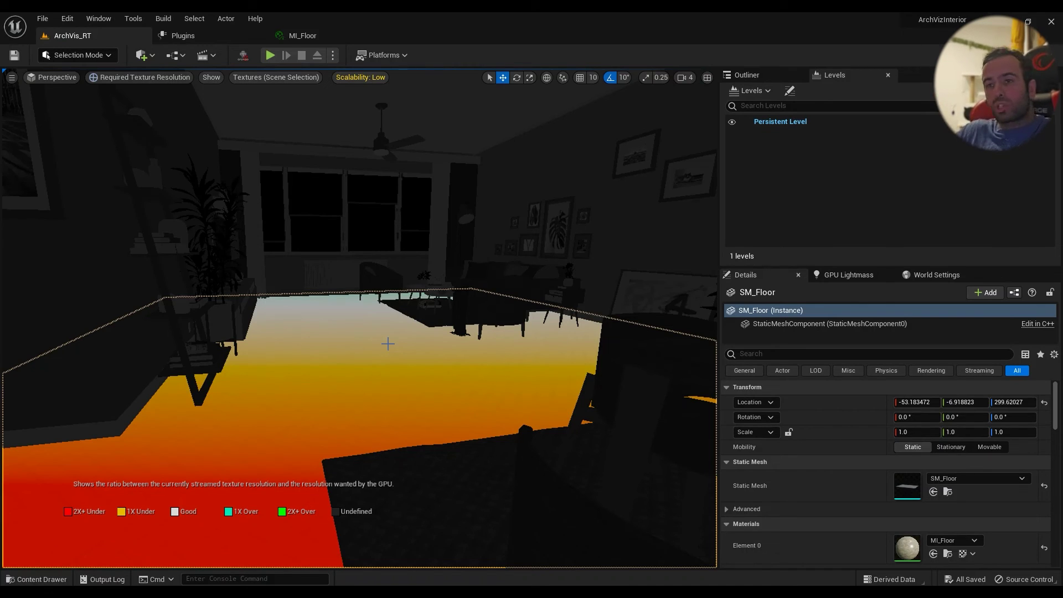
{"action": "right_click_drag", "start_coordinate": [379, 366], "coordinate": [367, 368]}
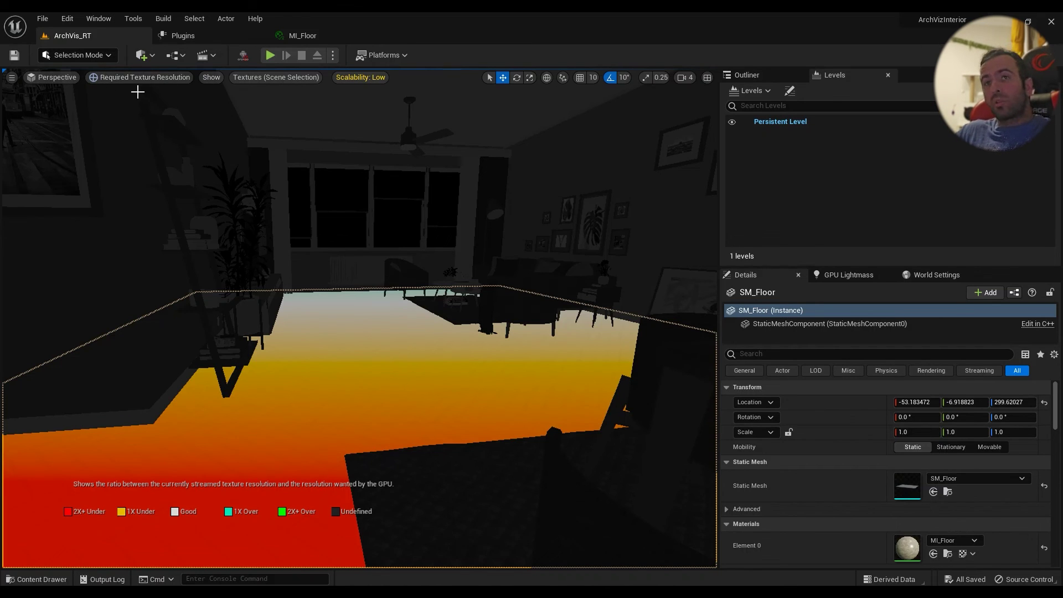
{"action": "right_click_drag", "start_coordinate": [403, 369], "coordinate": [402, 371]}
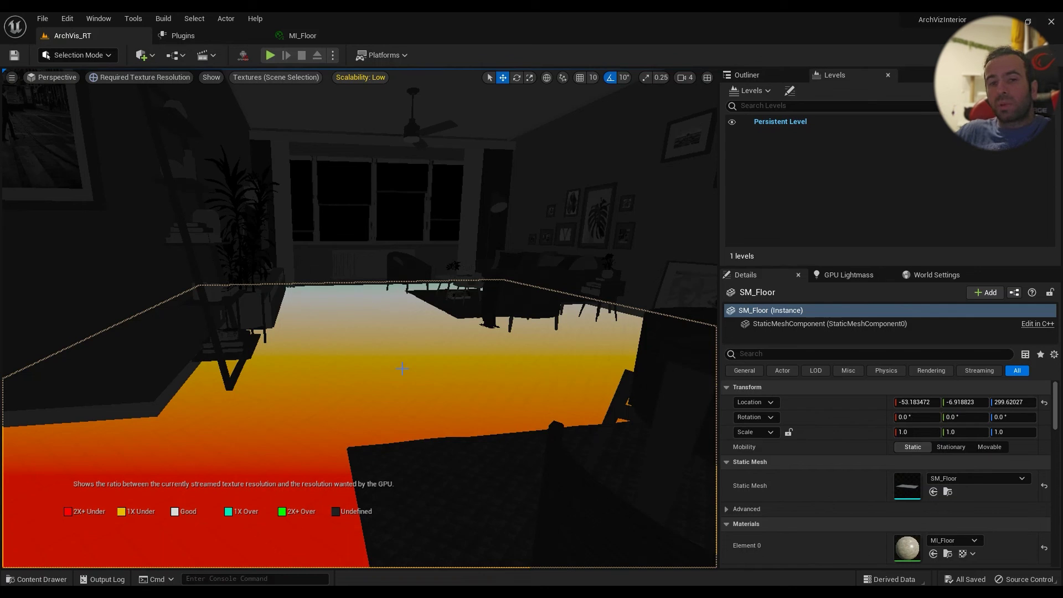
{"action": "key", "text": "w"}
{"action": "mouse_move", "coordinate": [372, 352]}
{"action": "right_mouse_down"}
{"action": "mouse_move", "coordinate": [401, 330]}
{"action": "mouse_move", "coordinate": [385, 340]}
{"action": "right_mouse_up"}
{"action": "left_click_drag", "start_coordinate": [373, 288], "coordinate": [374, 356]}
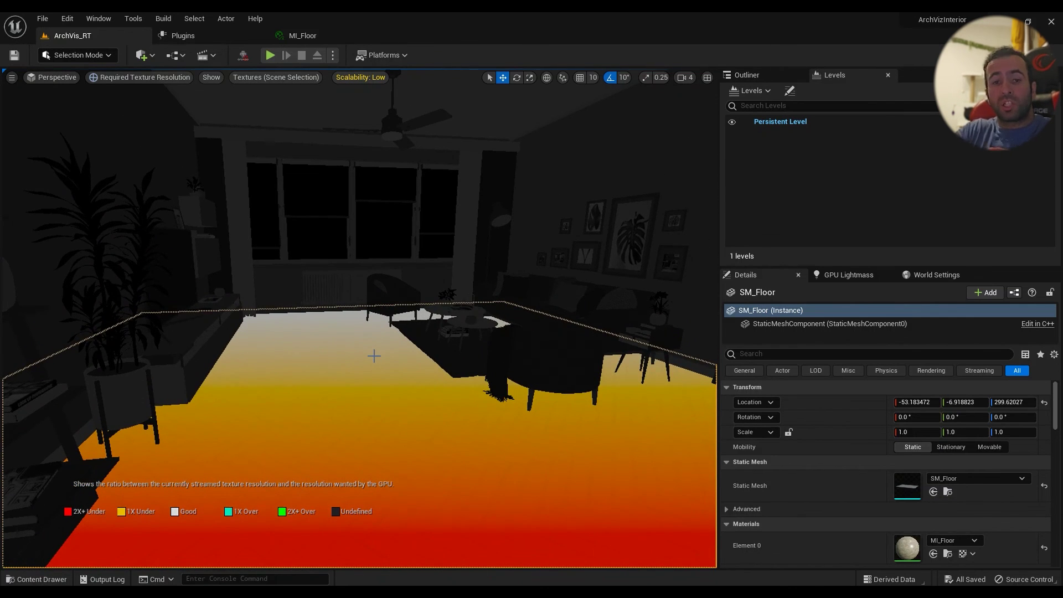